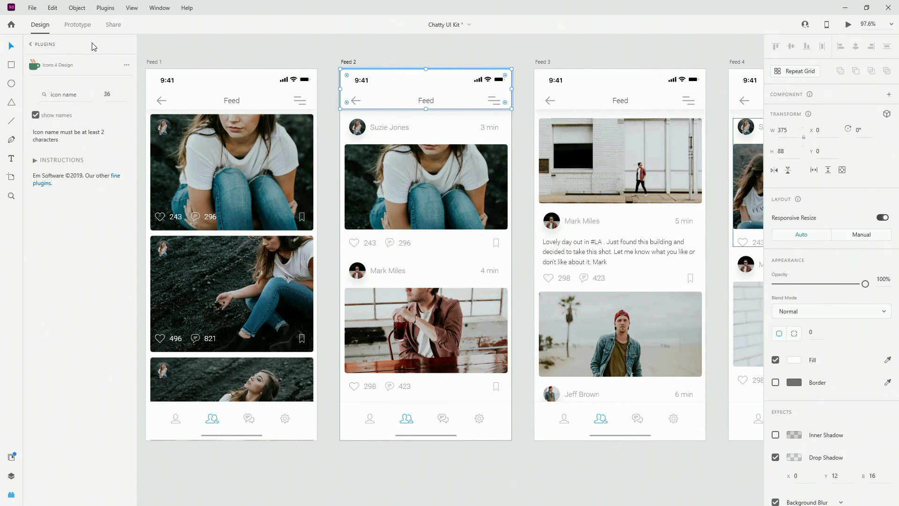
Set the icon size in the Icons 4 Design plugin to 24.
{"action": "left_click", "coordinate": [77, 94]}
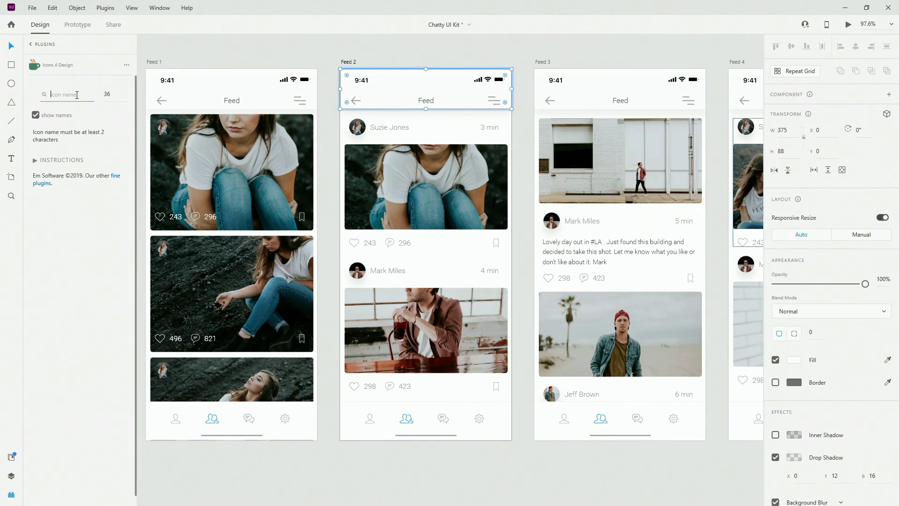
{"action": "left_click", "coordinate": [106, 93]}
{"action": "left_click", "coordinate": [117, 94]}
{"action": "double_click", "coordinate": [107, 94]}
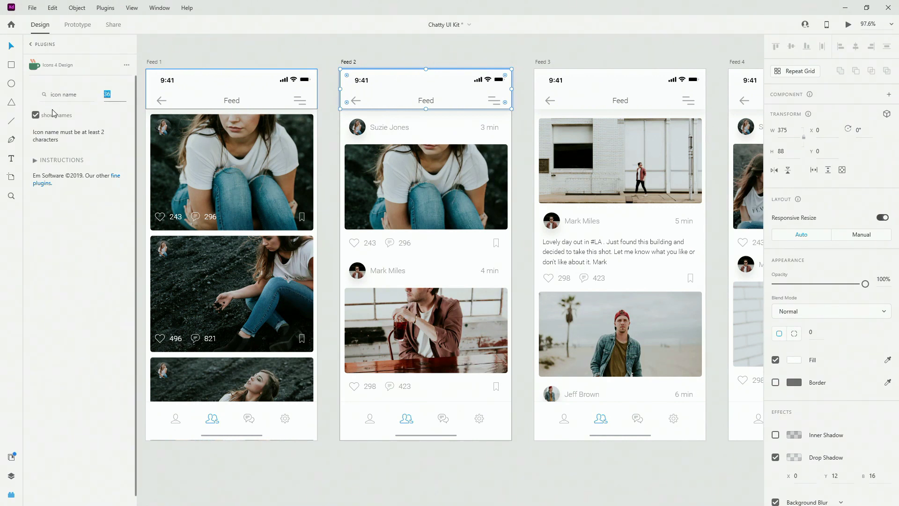
{"action": "type", "text": "24"}
{"action": "key", "text": "Return"}
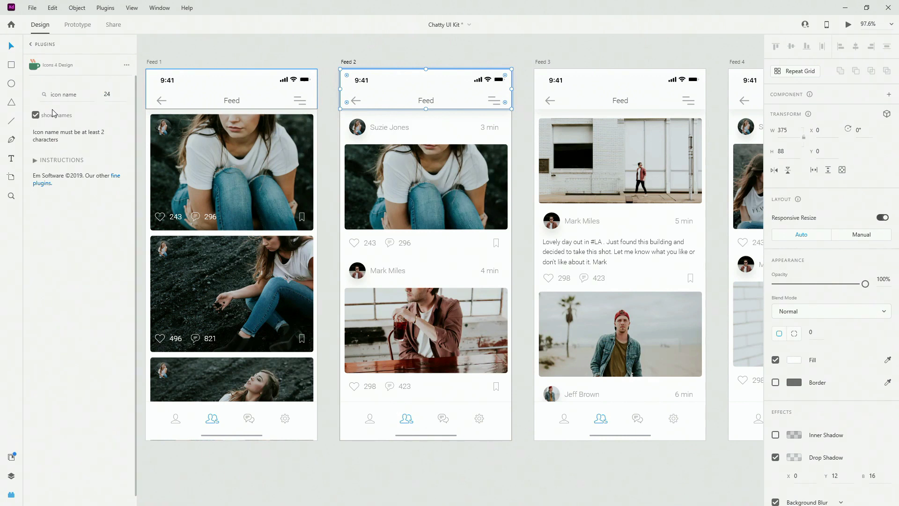
Search the icon plugin for "menu" icons.
{"action": "left_click", "coordinate": [71, 95]}
{"action": "type", "text": "menu"}
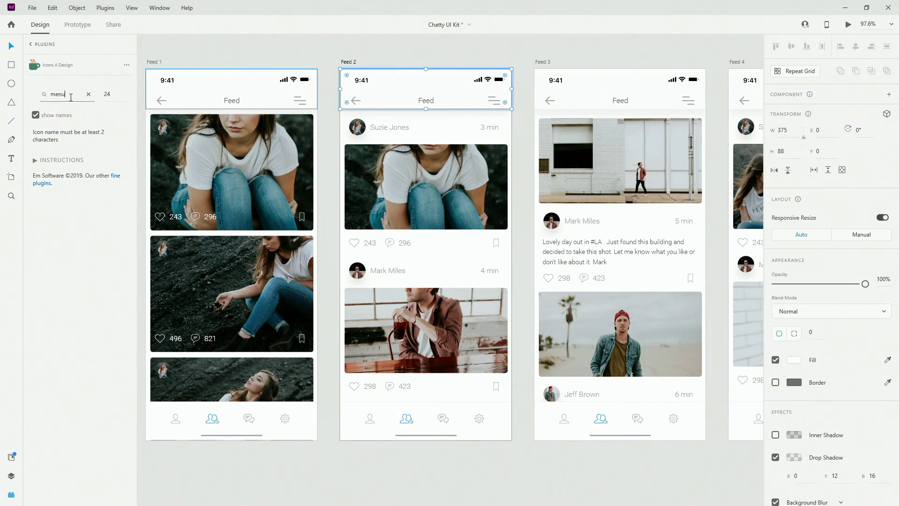
{"action": "key", "text": "Return"}
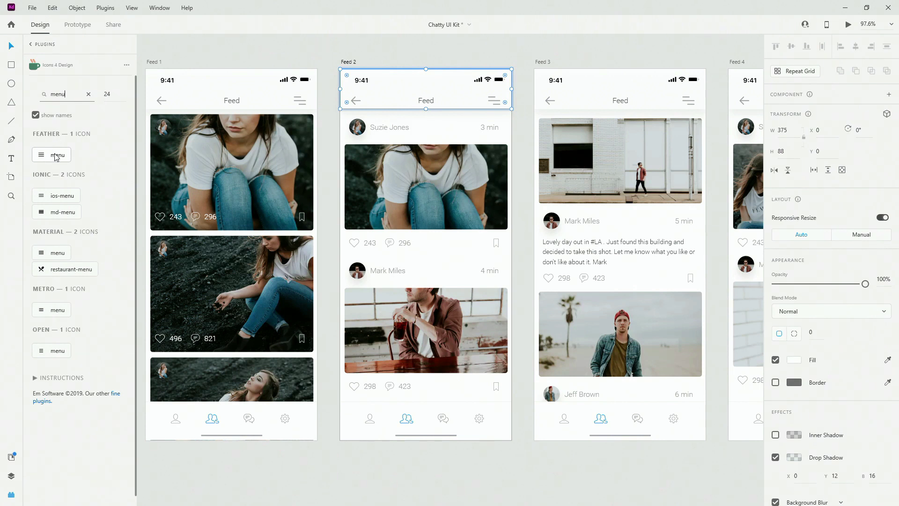
Place the Feather menu icon in the Feed 2 header in place of the existing menu icon.
{"action": "left_click_drag", "start_coordinate": [55, 157], "coordinate": [435, 117]}
{"action": "scroll", "coordinate": [549, 93], "scroll_direction": "up", "scroll_amount": 5}
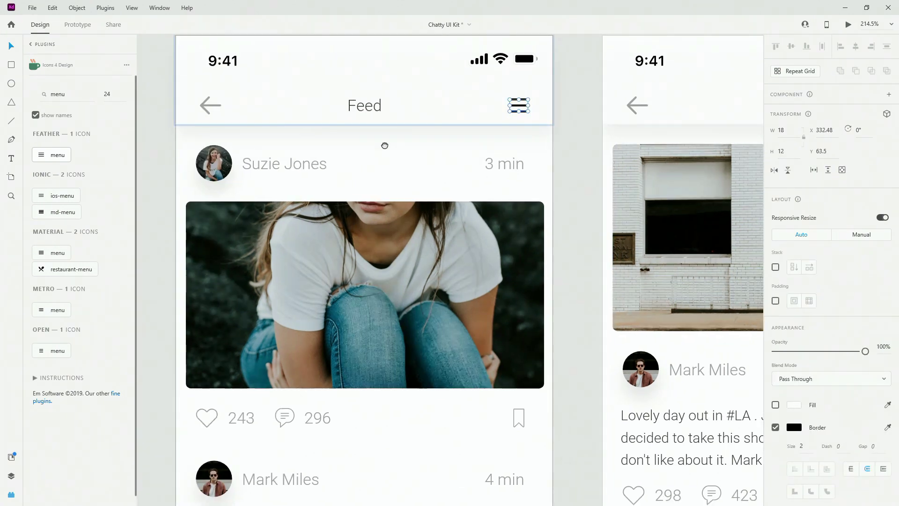
{"action": "scroll", "coordinate": [385, 145], "scroll_direction": "left", "scroll_amount": 3}
Match the new menu icon's border colour to the header's grey back arrow by sampling it, and deselect the icon.
{"action": "left_click", "coordinate": [887, 404]}
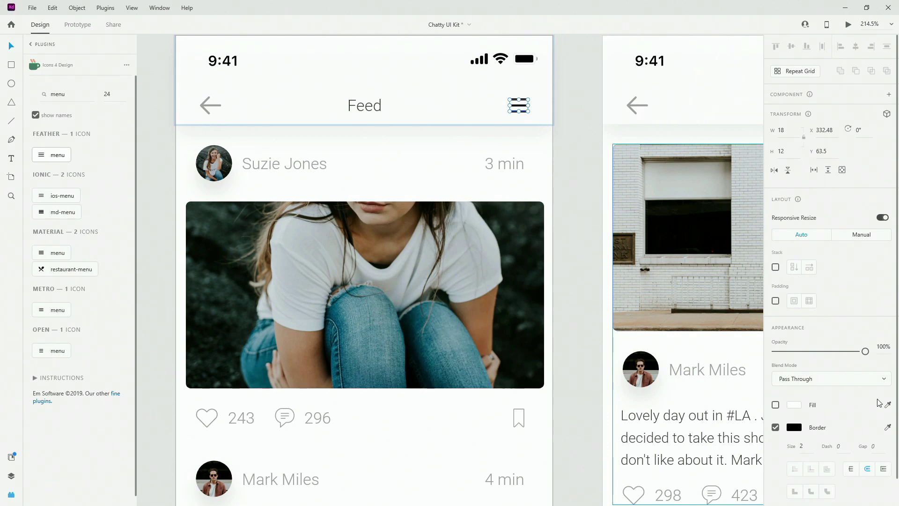
{"action": "left_click", "coordinate": [202, 107]}
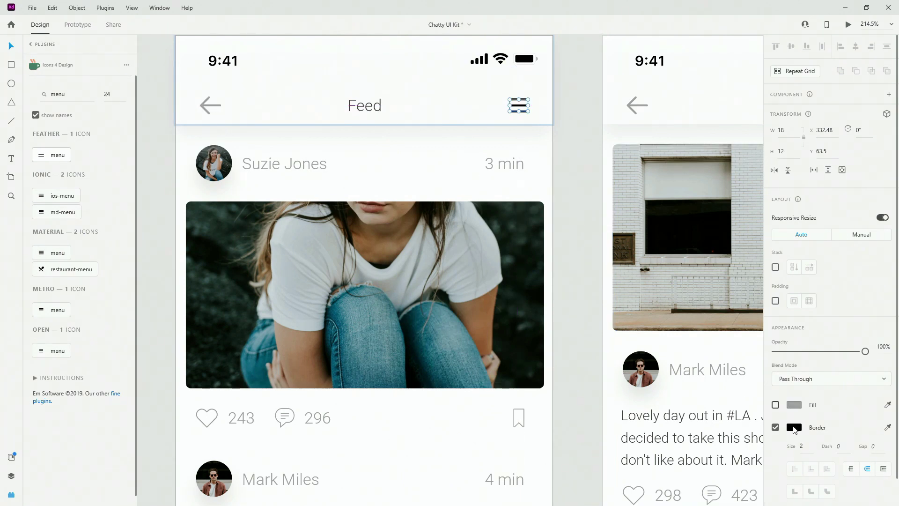
{"action": "left_click", "coordinate": [887, 427]}
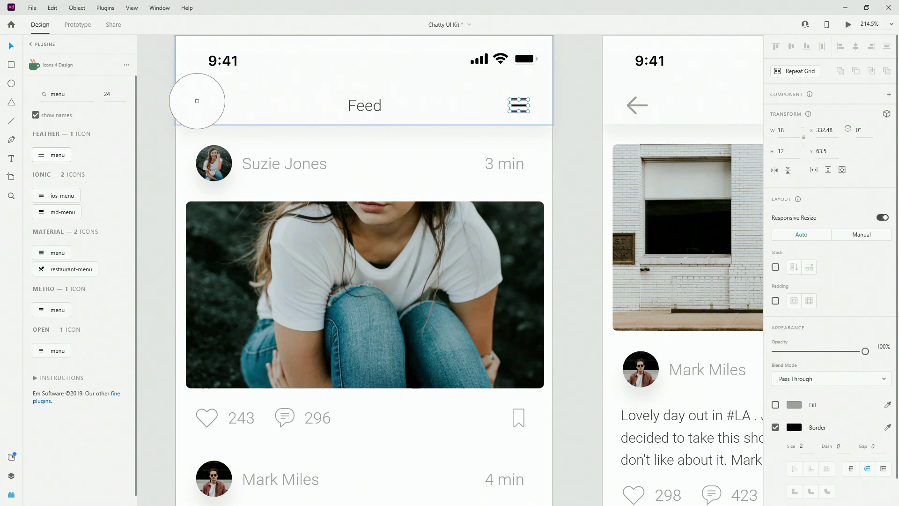
{"action": "left_click", "coordinate": [197, 101]}
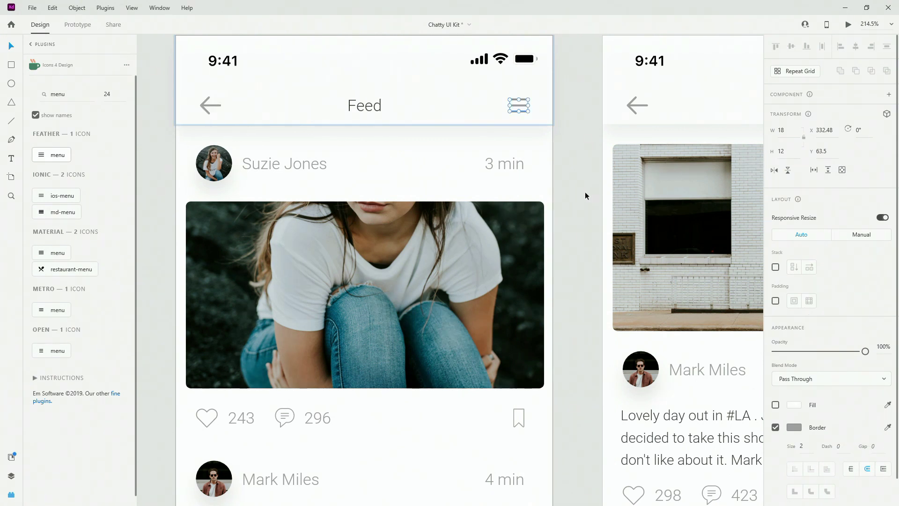
{"action": "left_click", "coordinate": [585, 192]}
Open the UI Faces plugin and try to select the avatars of both Feed 2 posts together.
{"action": "scroll", "coordinate": [521, 187], "scroll_direction": "down", "scroll_amount": 5}
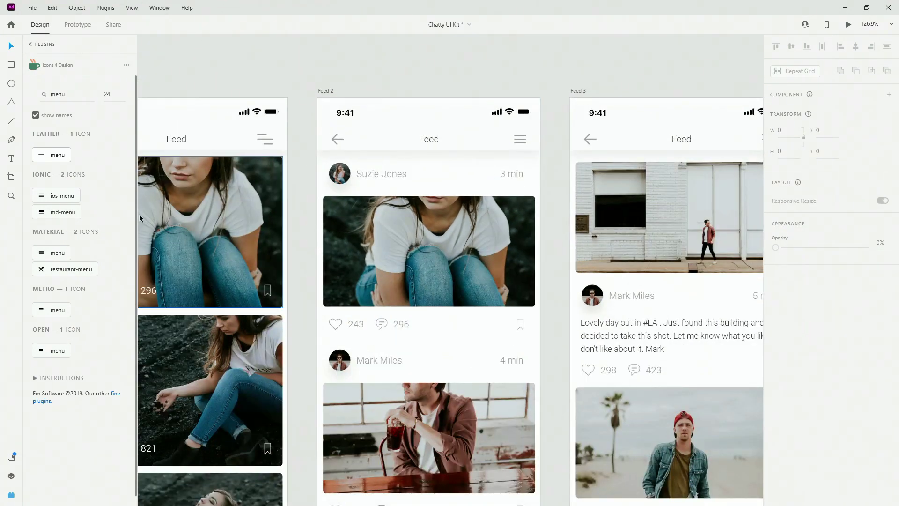
{"action": "scroll", "coordinate": [493, 190], "scroll_direction": "down", "scroll_amount": 1}
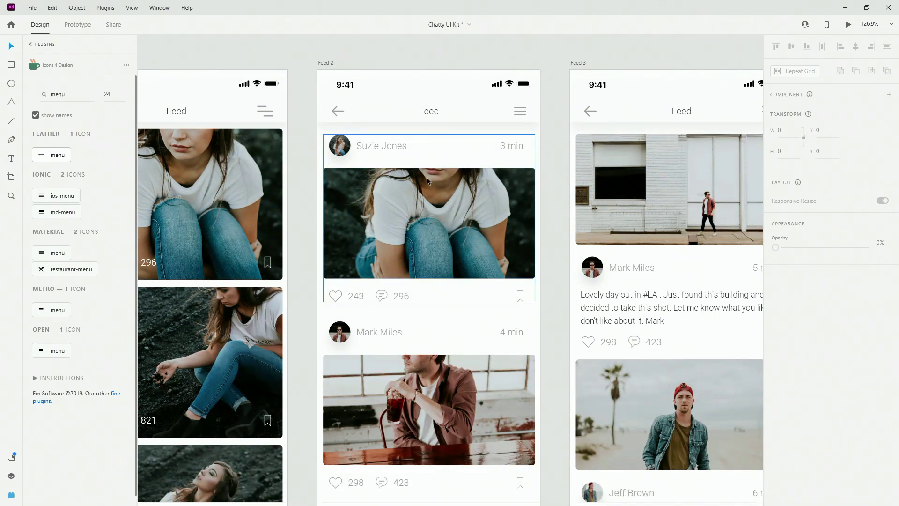
{"action": "scroll", "coordinate": [337, 178], "scroll_direction": "down", "scroll_amount": 2}
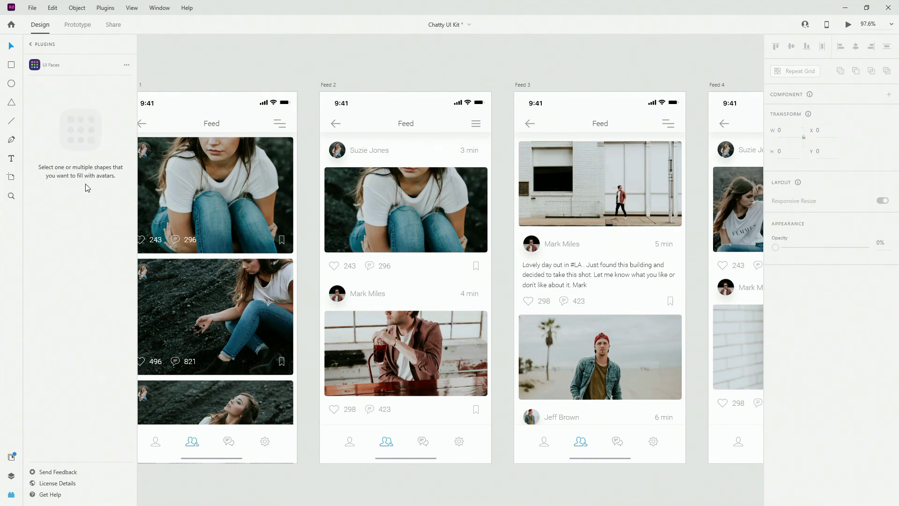
{"action": "double_click", "coordinate": [337, 150]}
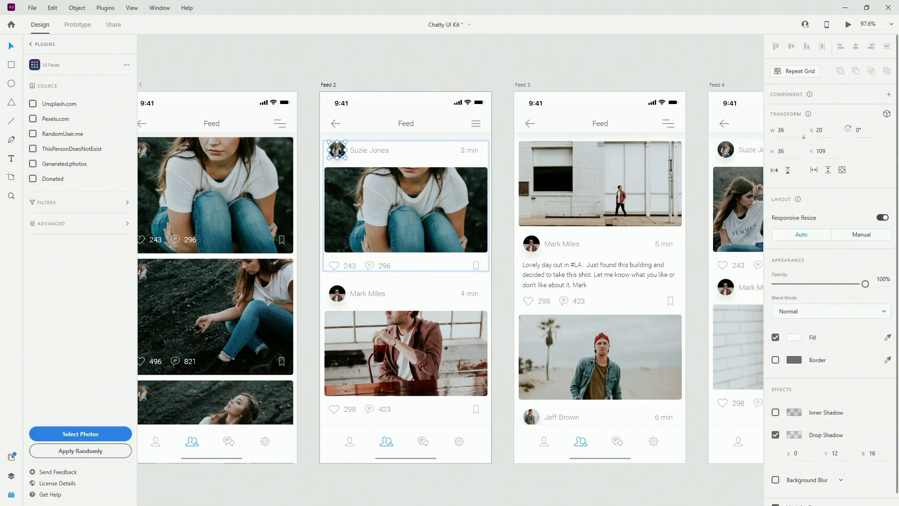
{"action": "left_click", "coordinate": [336, 297], "text": "shift"}
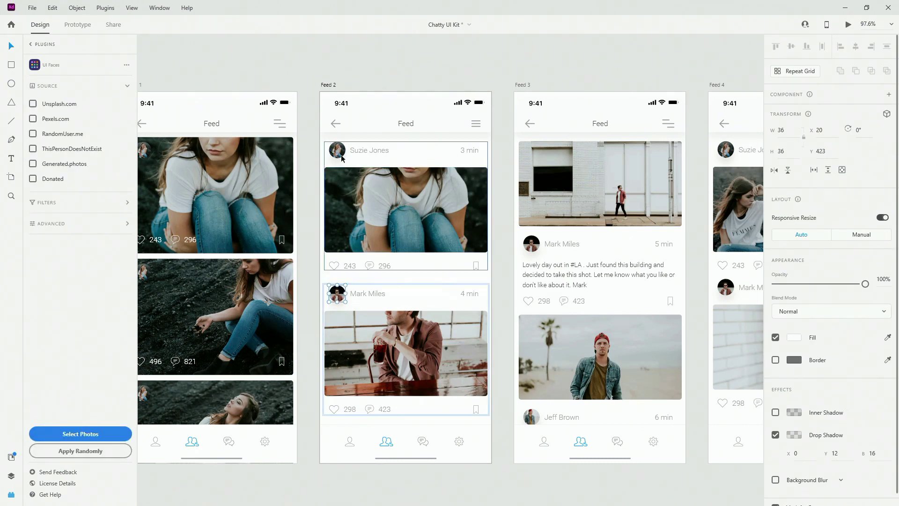
Ungroup the post 1 and post 2 layers on Feed 2 and clear the selection.
{"action": "left_click", "coordinate": [6, 477]}
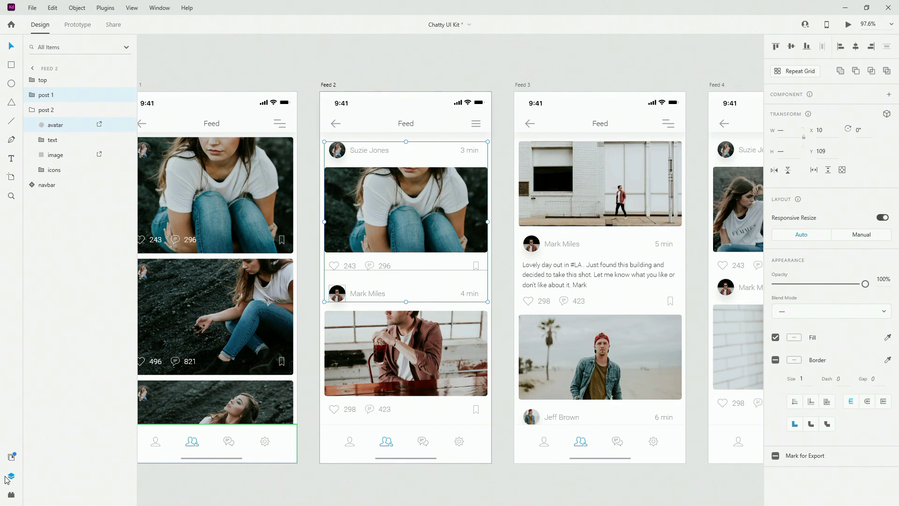
{"action": "left_click", "coordinate": [57, 110], "text": "shift"}
{"action": "right_click", "coordinate": [56, 111]}
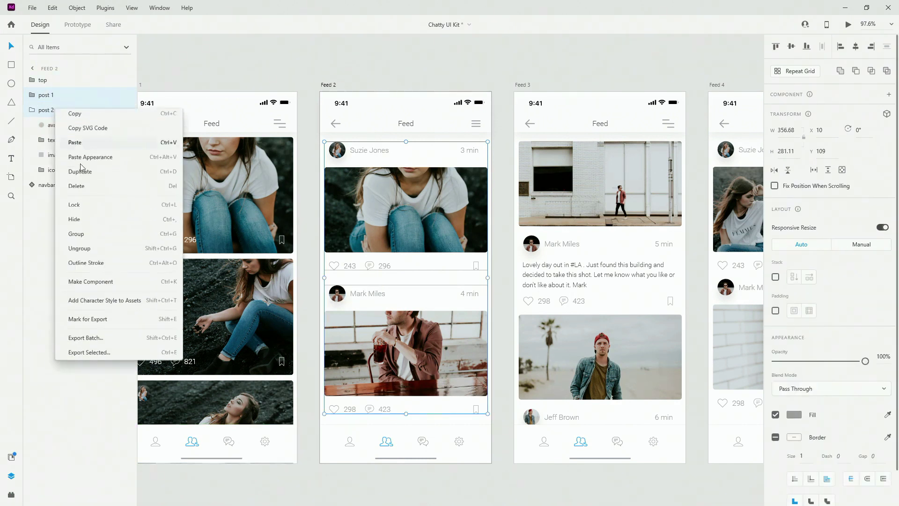
{"action": "left_click", "coordinate": [90, 252]}
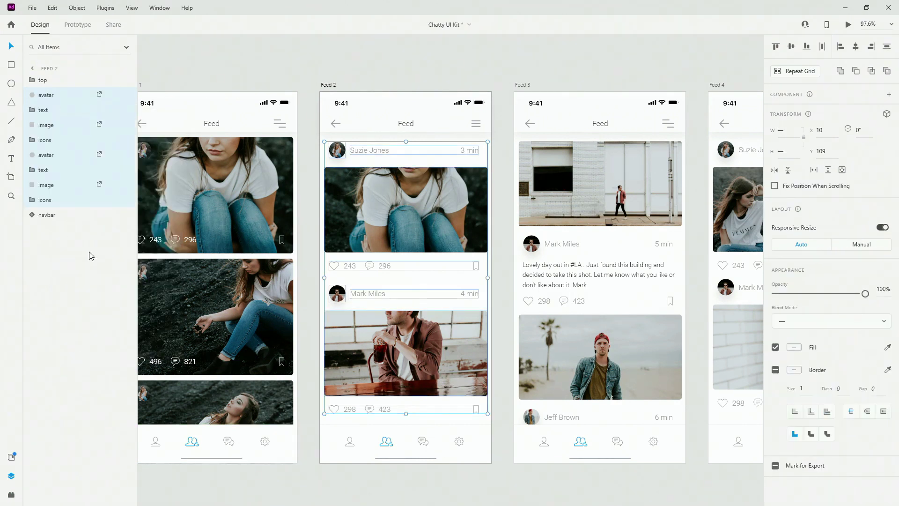
{"action": "left_click", "coordinate": [390, 138]}
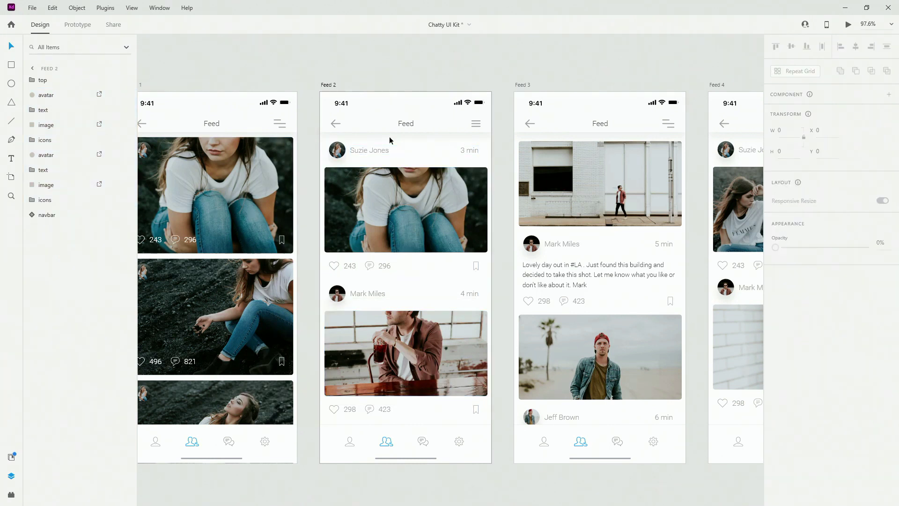
Select both post avatars on Feed 2 and enable Unsplash.com as the UI Faces photo source.
{"action": "left_click", "coordinate": [341, 155]}
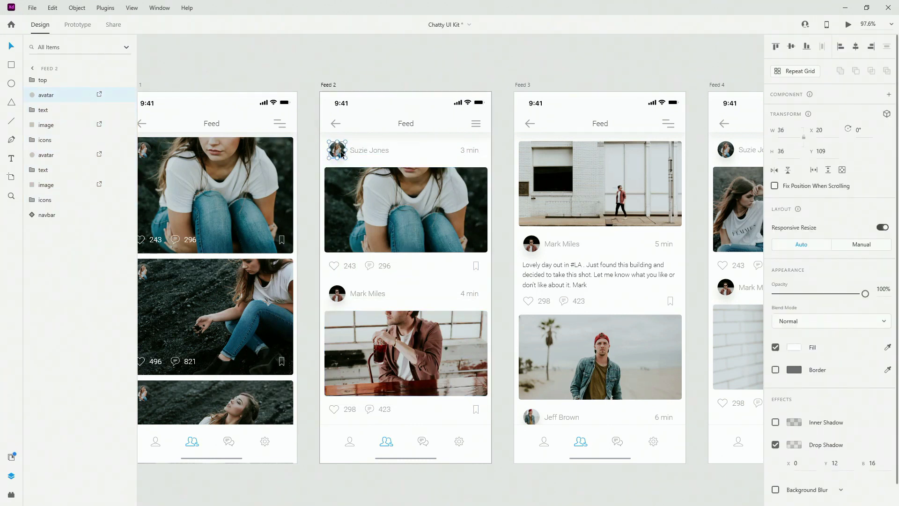
{"action": "left_click", "coordinate": [340, 299], "text": "shift"}
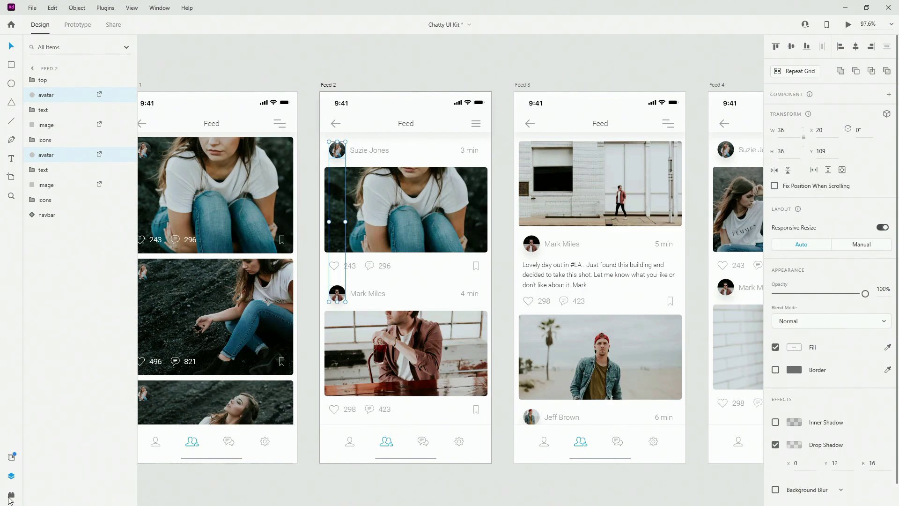
{"action": "left_click", "coordinate": [12, 495]}
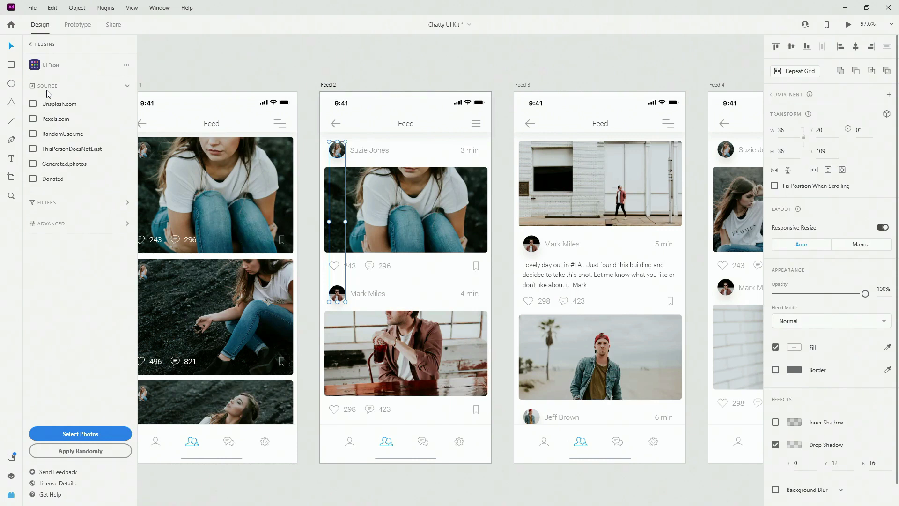
{"action": "left_click", "coordinate": [33, 104]}
Filter the UI Faces avatars to ages 30 to 50, male and female, with a neutral emotion.
{"action": "left_click", "coordinate": [52, 202]}
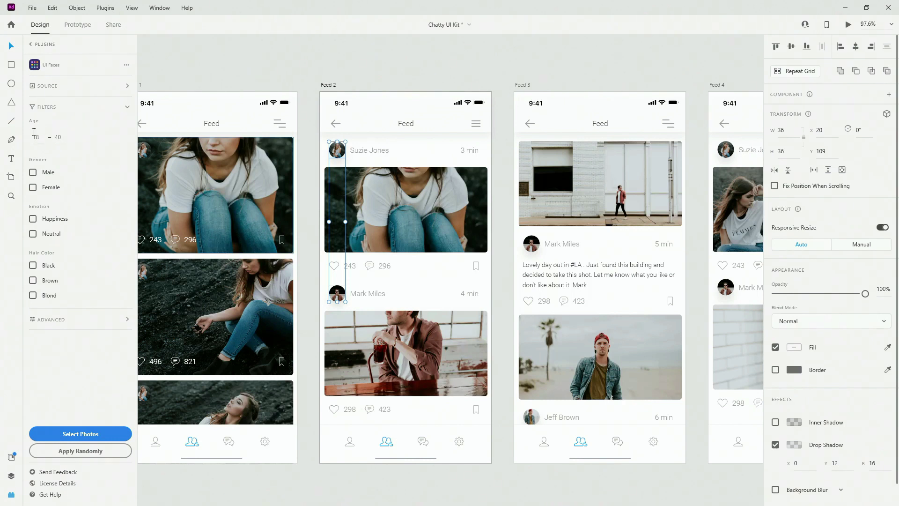
{"action": "left_click", "coordinate": [40, 136]}
{"action": "type", "text": "30"}
{"action": "left_click", "coordinate": [61, 137]}
{"action": "type", "text": "50"}
{"action": "left_click", "coordinate": [33, 172]}
{"action": "left_click", "coordinate": [33, 187]}
{"action": "left_click", "coordinate": [32, 233]}
Examine the advanced UI Faces options and the available image sizes, leaving the size at Original.
{"action": "left_click", "coordinate": [118, 322]}
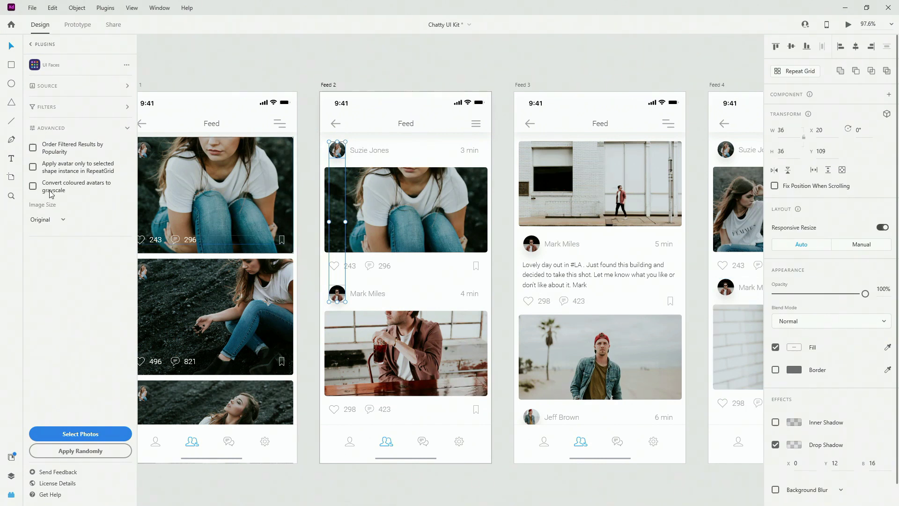
{"action": "left_click", "coordinate": [63, 220]}
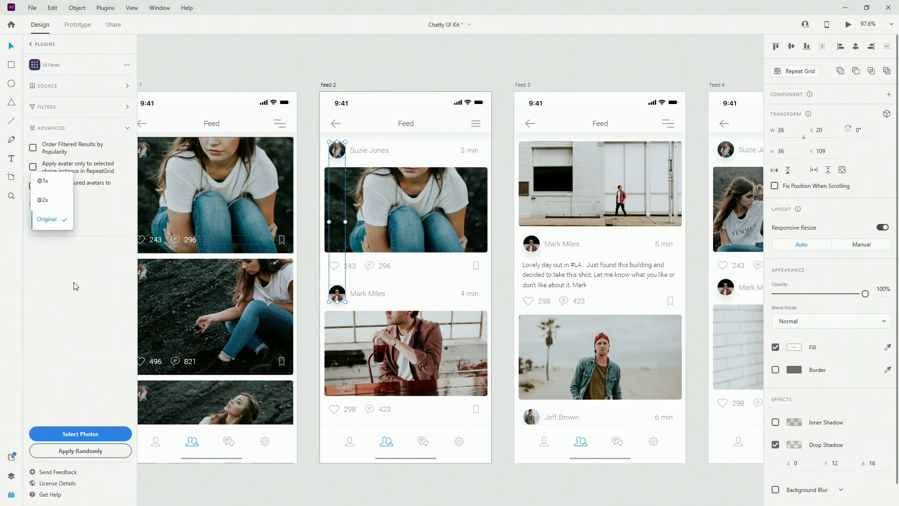
{"action": "left_click", "coordinate": [76, 286]}
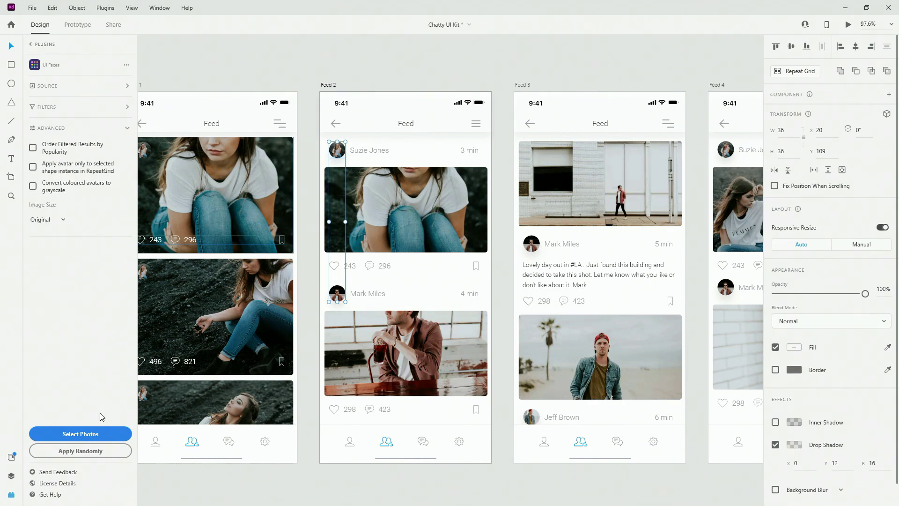
Enable random filling, choose the green-background portrait and the black-hat portrait, and apply them to the two selected avatars.
{"action": "left_click", "coordinate": [99, 434]}
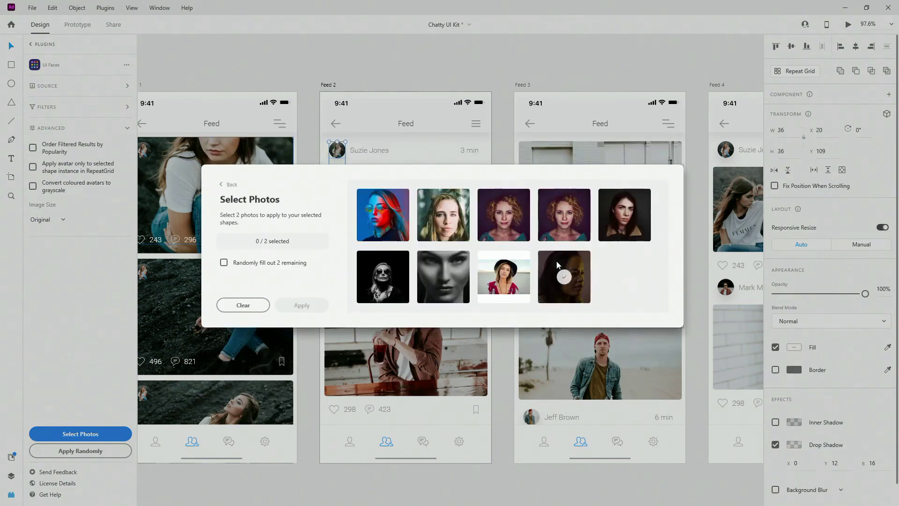
{"action": "left_click", "coordinate": [224, 263]}
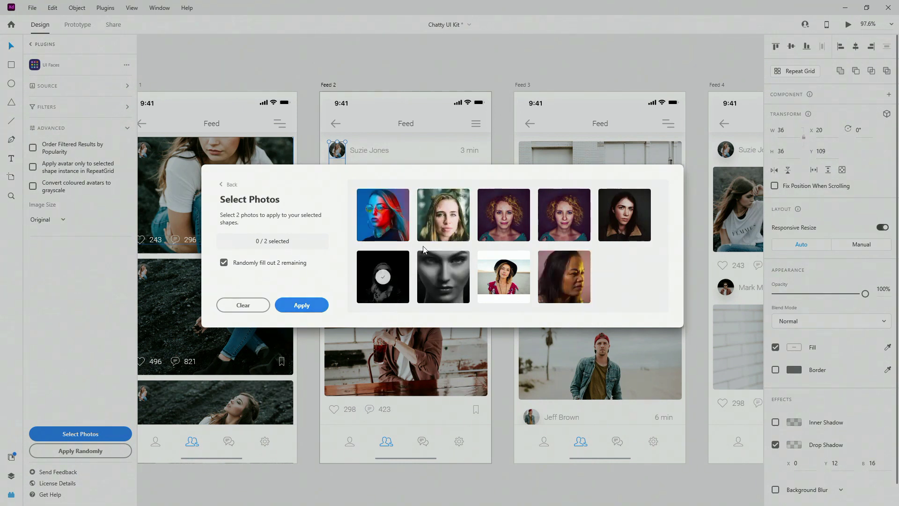
{"action": "left_click", "coordinate": [443, 218]}
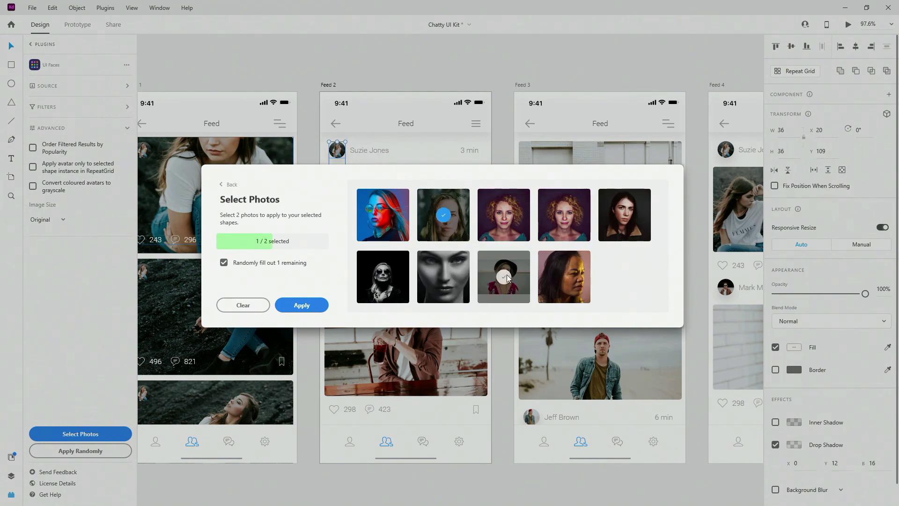
{"action": "left_click", "coordinate": [506, 278]}
{"action": "left_click", "coordinate": [298, 304]}
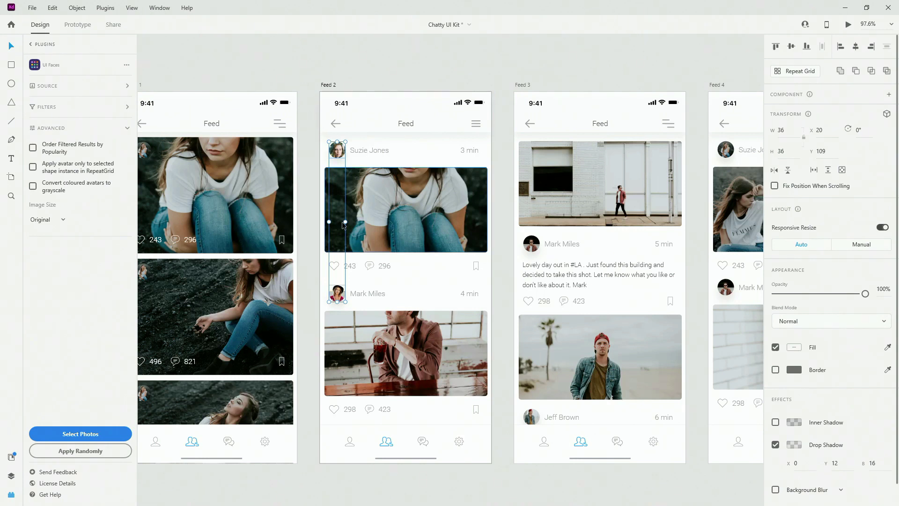
{"action": "scroll", "coordinate": [330, 167], "scroll_direction": "up", "scroll_amount": 5}
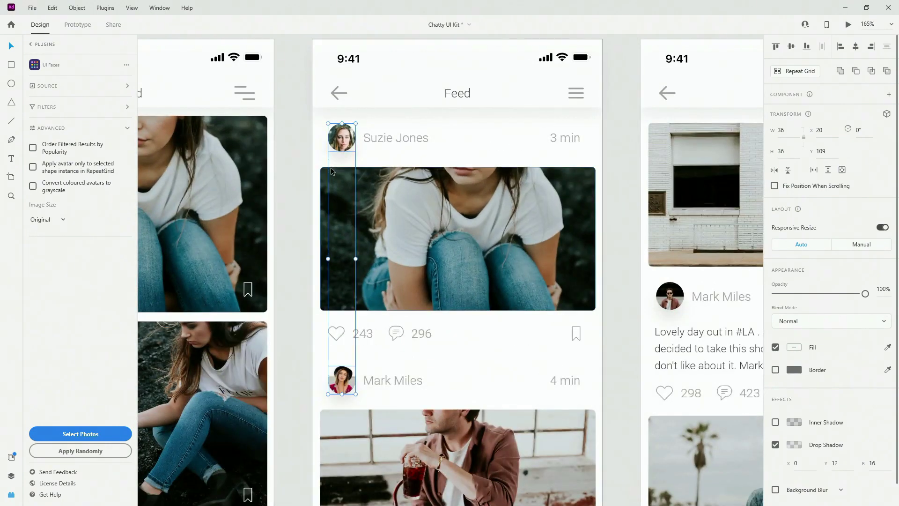
Add Pexels.com and RandomUser.me as avatar sources, view the photos offered and leave the photo selection without applying any.
{"action": "left_click", "coordinate": [46, 108]}
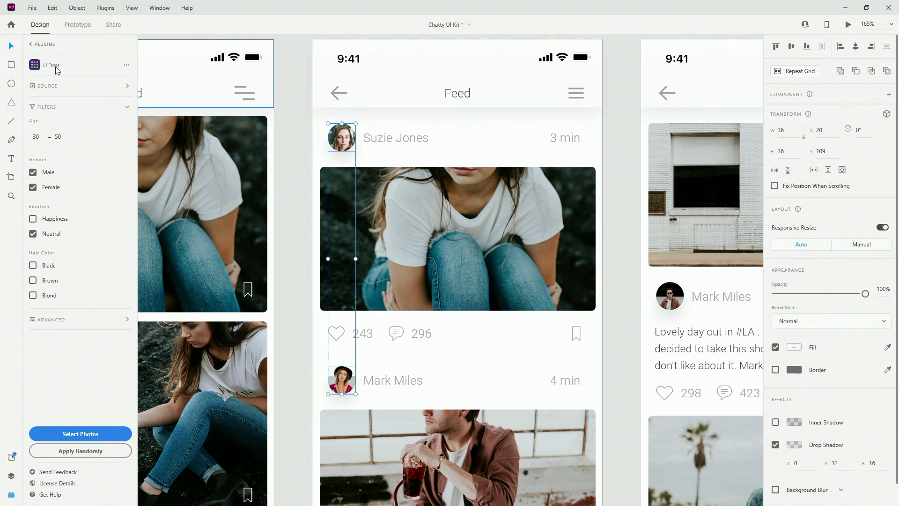
{"action": "left_click", "coordinate": [53, 87]}
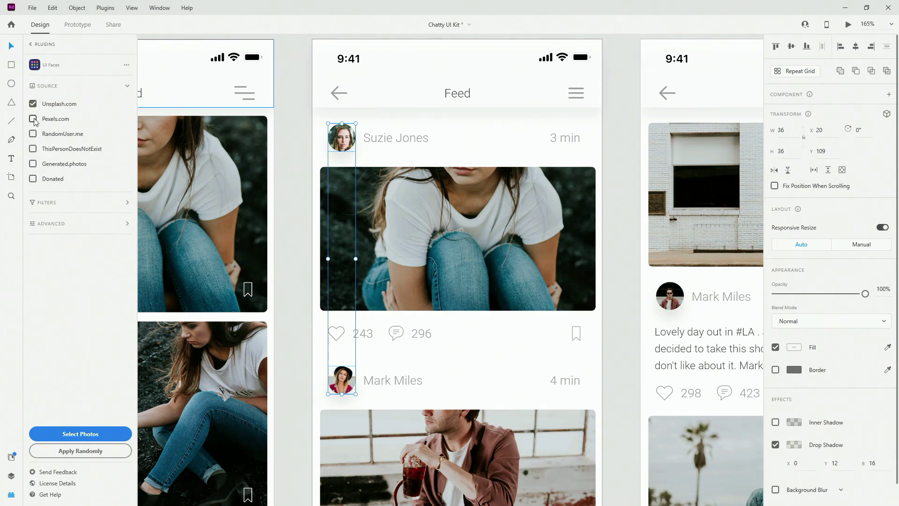
{"action": "left_click", "coordinate": [33, 134]}
{"action": "left_click", "coordinate": [83, 434]}
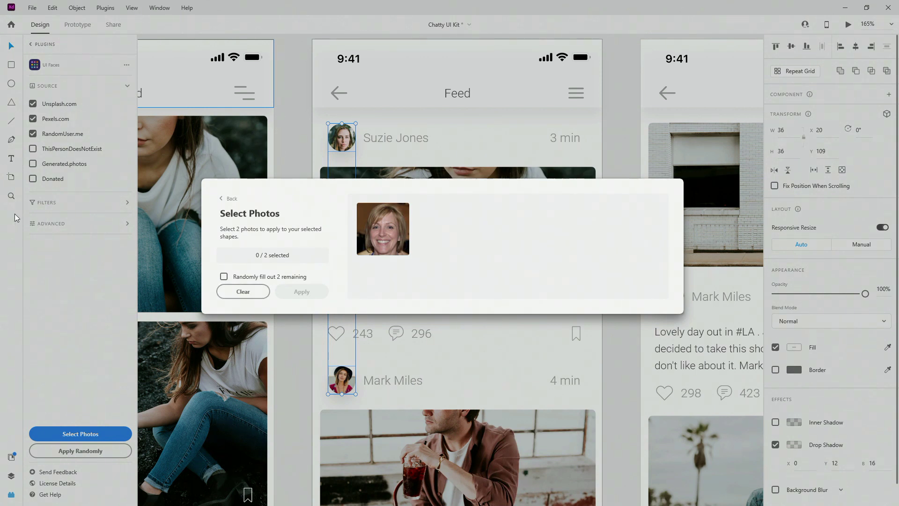
{"action": "left_click", "coordinate": [221, 198]}
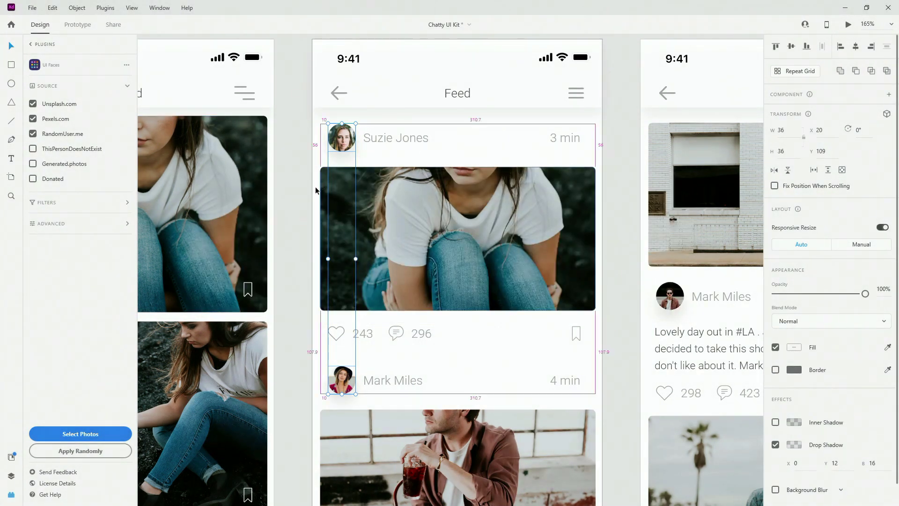
Browse the animations offered by LottieFiles and try to place the yellow number countdown on the Feed 4 artboard.
{"action": "scroll", "coordinate": [229, 209], "scroll_direction": "down", "scroll_amount": 5}
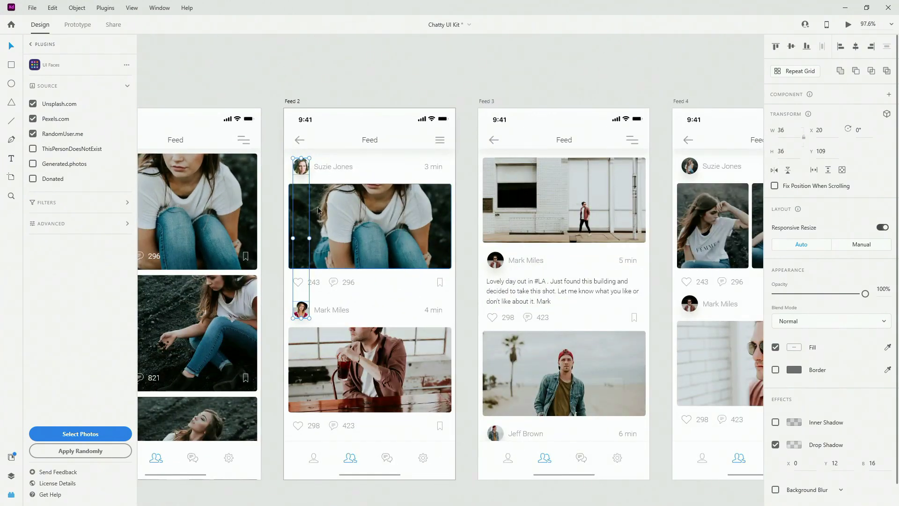
{"action": "scroll", "coordinate": [318, 210], "scroll_direction": "down", "scroll_amount": 1}
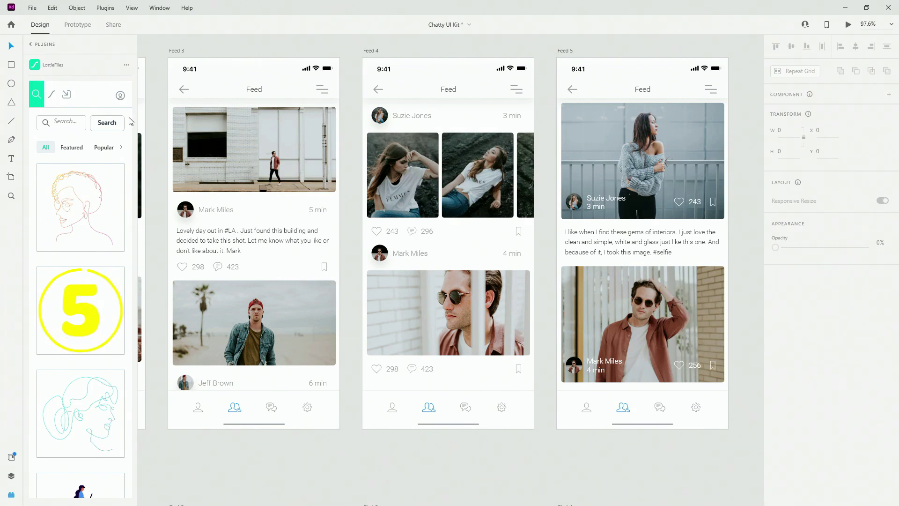
{"action": "scroll", "coordinate": [76, 281], "scroll_direction": "down", "scroll_amount": 10}
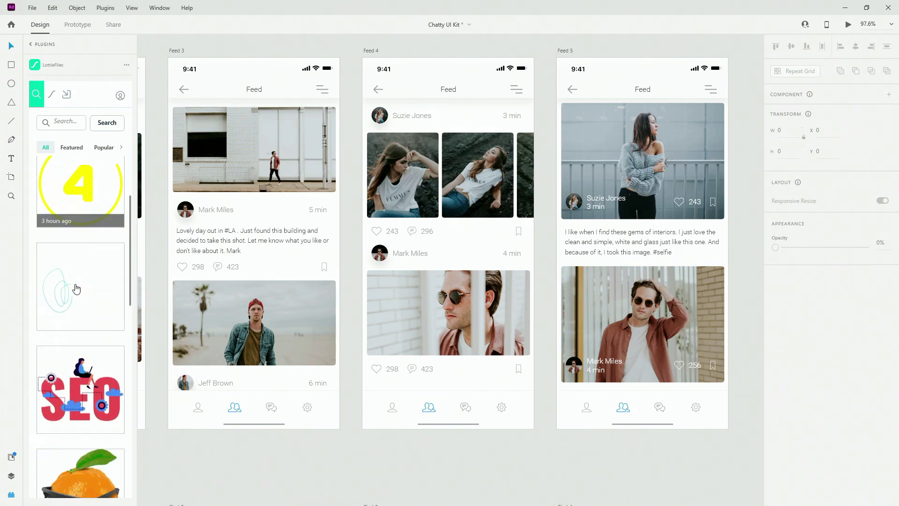
{"action": "scroll", "coordinate": [76, 288], "scroll_direction": "down", "scroll_amount": 1}
{"action": "scroll", "coordinate": [76, 288], "scroll_direction": "up", "scroll_amount": 12}
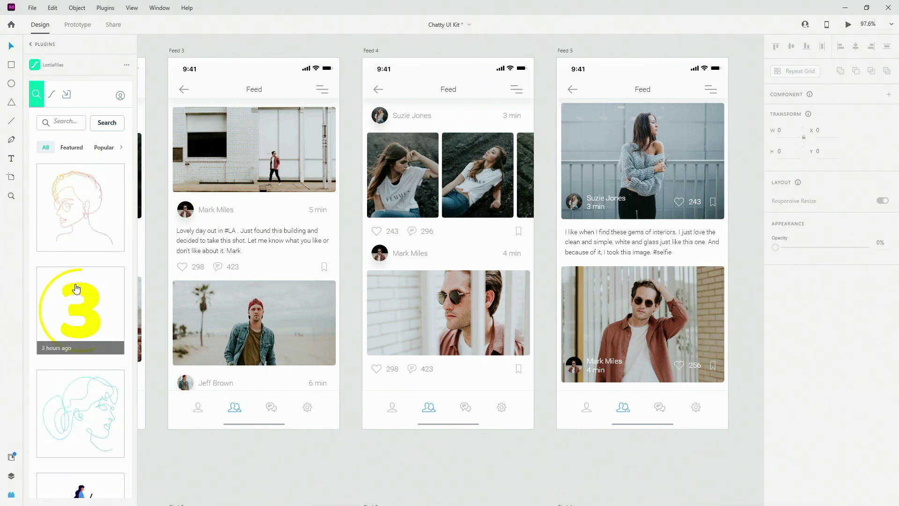
{"action": "left_click_drag", "start_coordinate": [76, 288], "coordinate": [465, 152]}
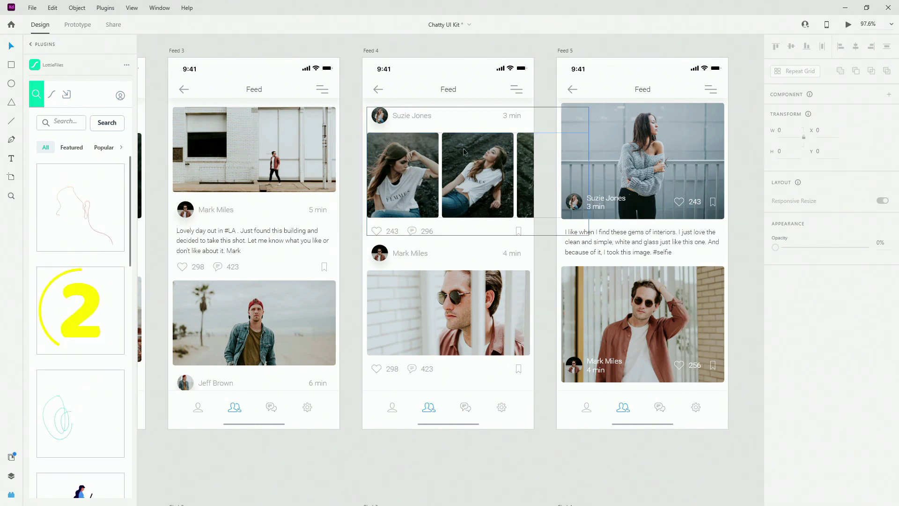
{"action": "scroll", "coordinate": [463, 150], "scroll_direction": "up", "scroll_amount": 1}
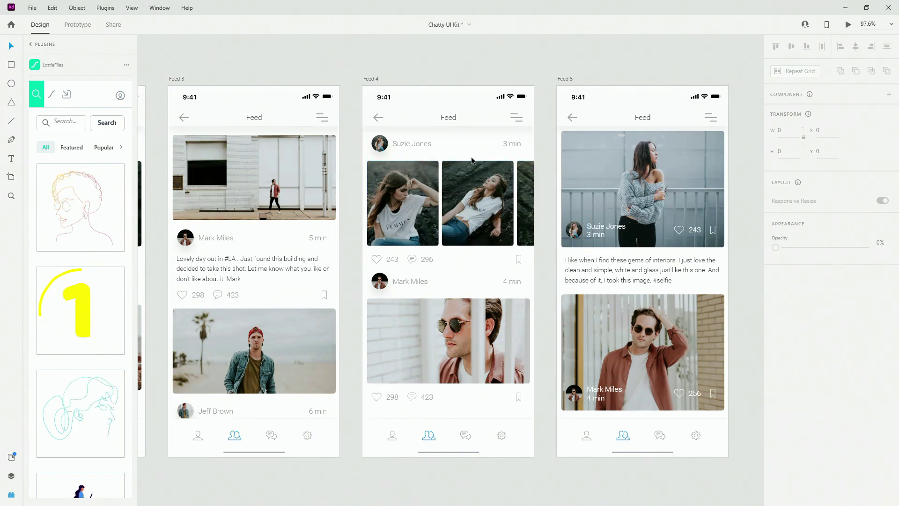
{"action": "scroll", "coordinate": [371, 265], "scroll_direction": "up", "scroll_amount": 5}
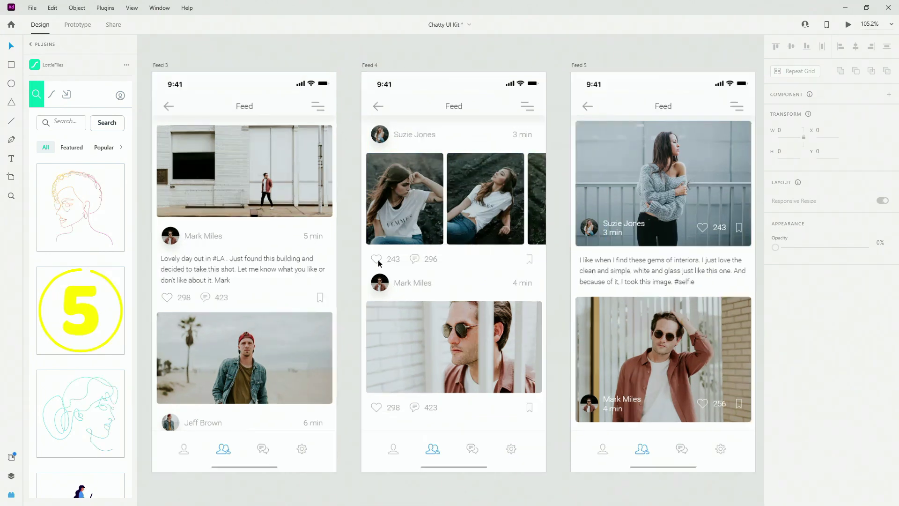
Search LottieFiles for "heart" and insert the Heart fav animation as a Lottie on the Feed 4 artboard.
{"action": "left_click", "coordinate": [386, 246]}
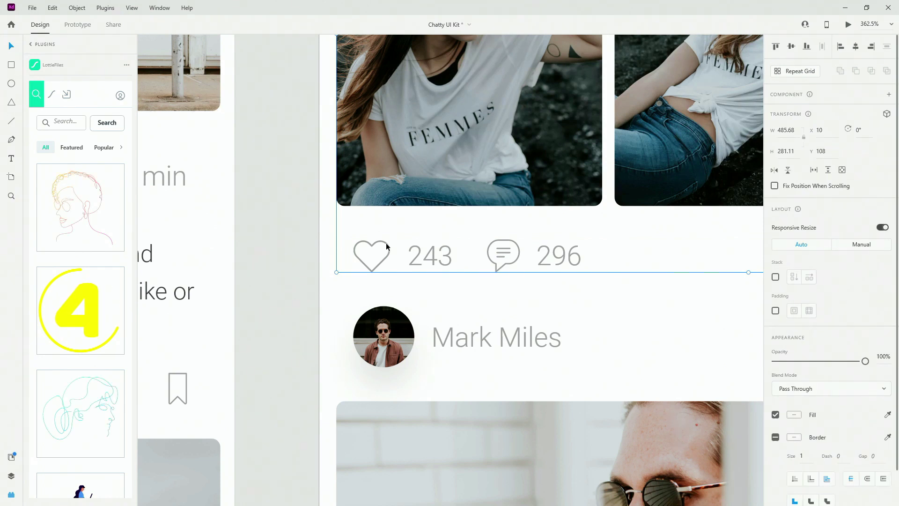
{"action": "left_click", "coordinate": [73, 122]}
{"action": "type", "text": "heart"}
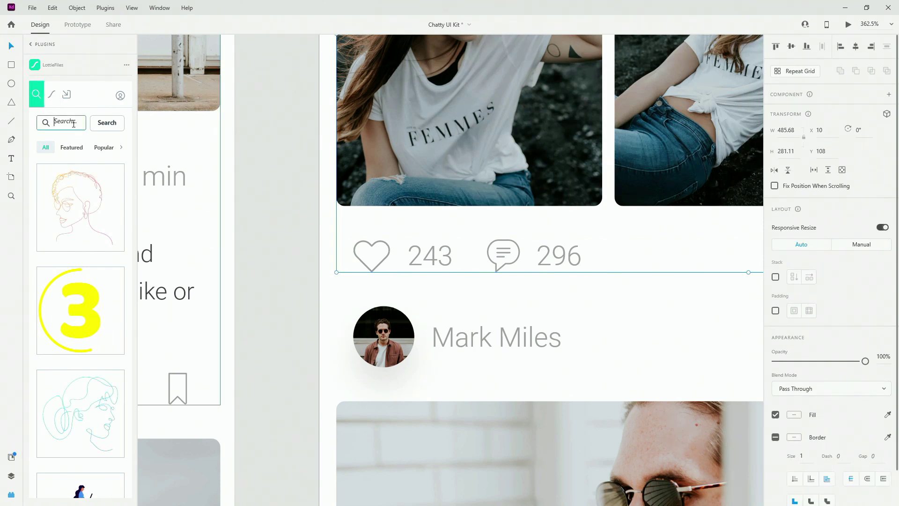
{"action": "key", "text": "Return"}
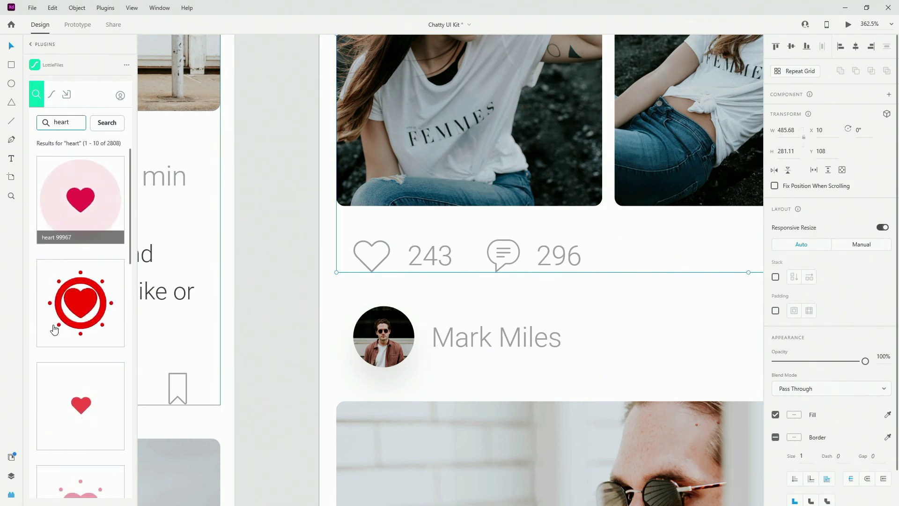
{"action": "left_click", "coordinate": [75, 411]}
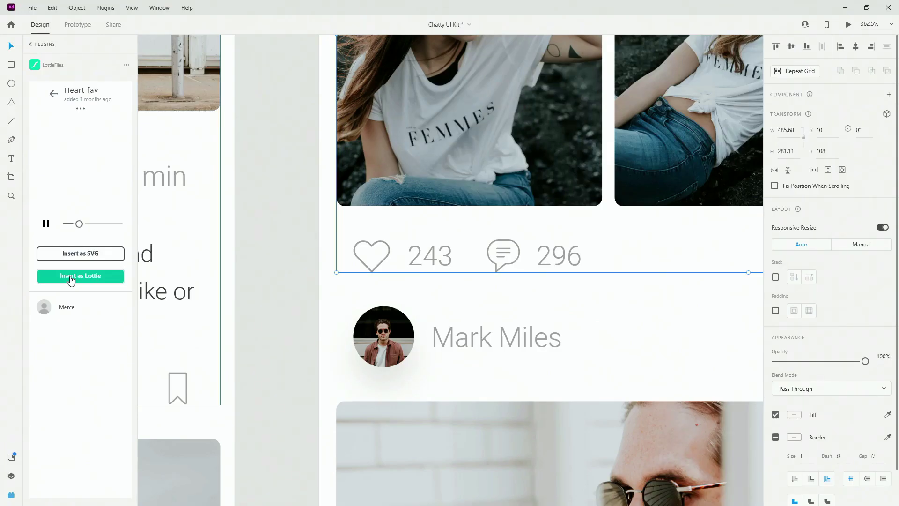
{"action": "left_click", "coordinate": [70, 277]}
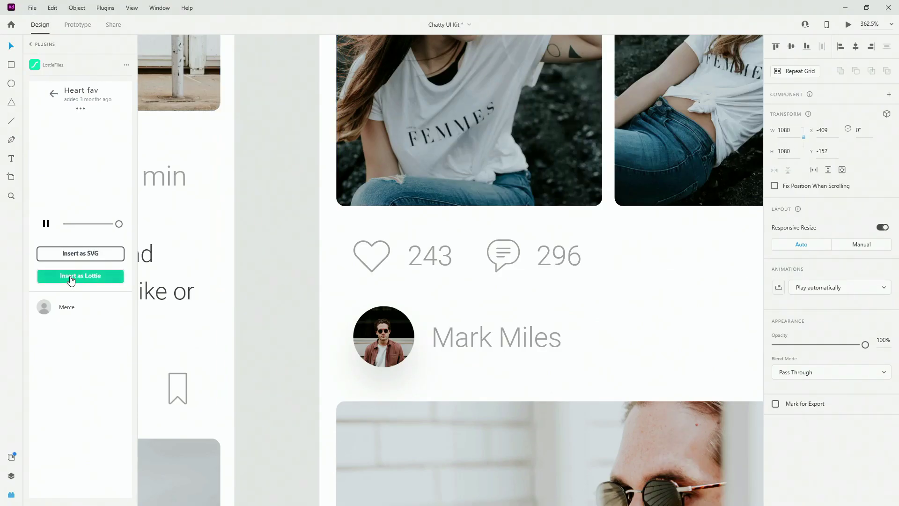
Search LottieFiles for "heart" again and try to place the small red heart directly on the Feed 4 artboard.
{"action": "scroll", "coordinate": [182, 248], "scroll_direction": "down", "scroll_amount": 2}
{"action": "scroll", "coordinate": [182, 249], "scroll_direction": "down", "scroll_amount": 3}
{"action": "scroll", "coordinate": [196, 257], "scroll_direction": "up", "scroll_amount": 2}
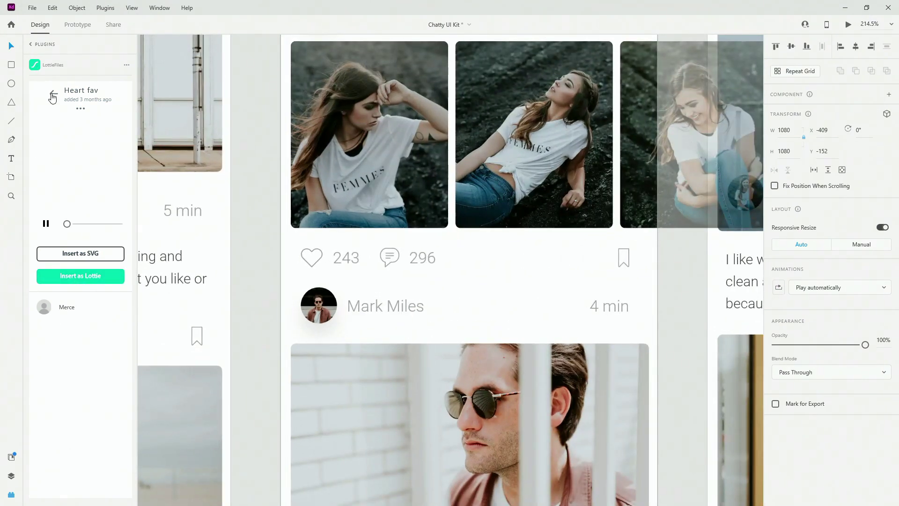
{"action": "left_click", "coordinate": [53, 95]}
{"action": "left_click", "coordinate": [70, 124]}
{"action": "type", "text": "heart"}
{"action": "key", "text": "Return"}
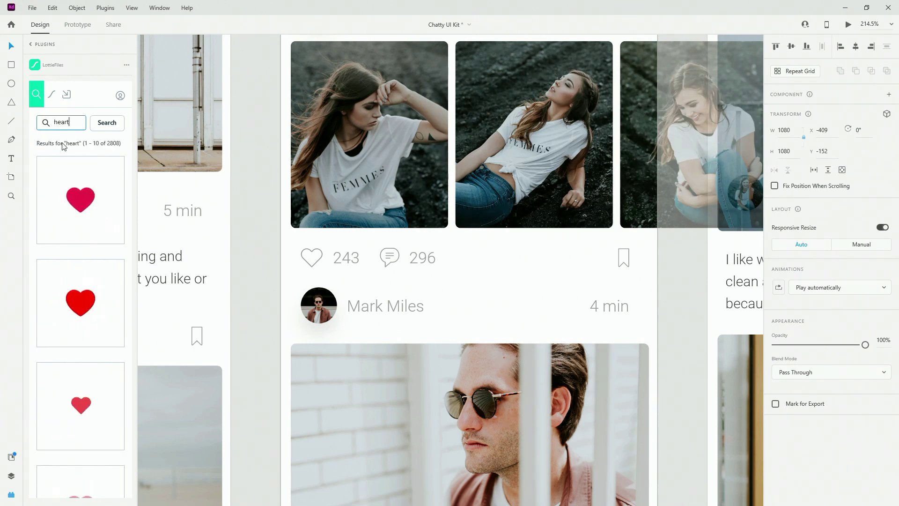
{"action": "left_click_drag", "start_coordinate": [53, 403], "coordinate": [356, 159]}
Scale the inserted heart animation down to about 182 × 182 over the first post on Feed 4.
{"action": "scroll", "coordinate": [340, 299], "scroll_direction": "down", "scroll_amount": 3}
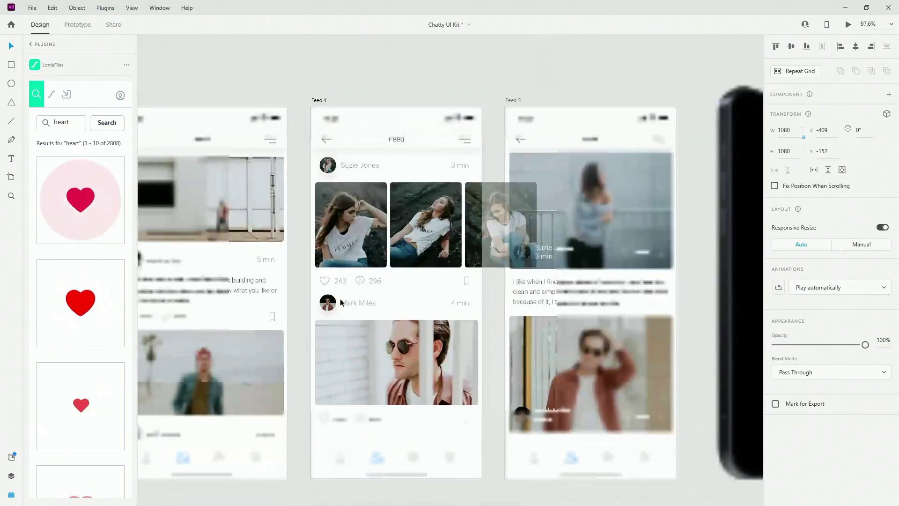
{"action": "left_click_drag", "start_coordinate": [616, 37], "coordinate": [412, 204]}
{"action": "scroll", "coordinate": [379, 246], "scroll_direction": "up", "scroll_amount": 3}
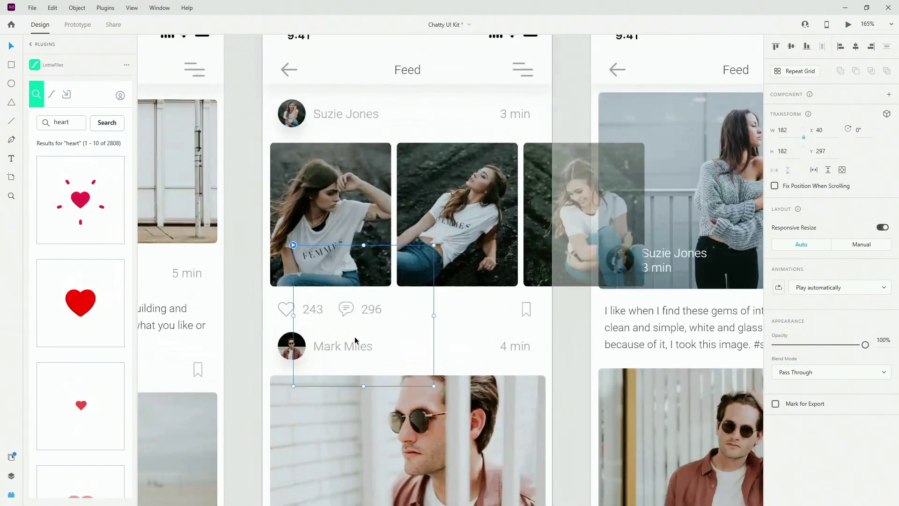
Move layer 99800 into post 1's likes group above likes icn, then scale it to about 104 × 104, centred on the heart icon.
{"action": "left_click", "coordinate": [12, 475]}
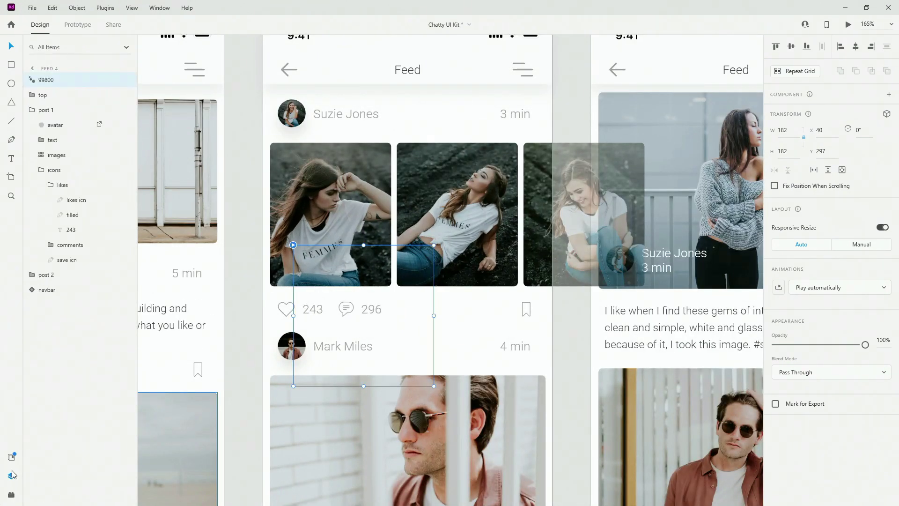
{"action": "double_click", "coordinate": [289, 308]}
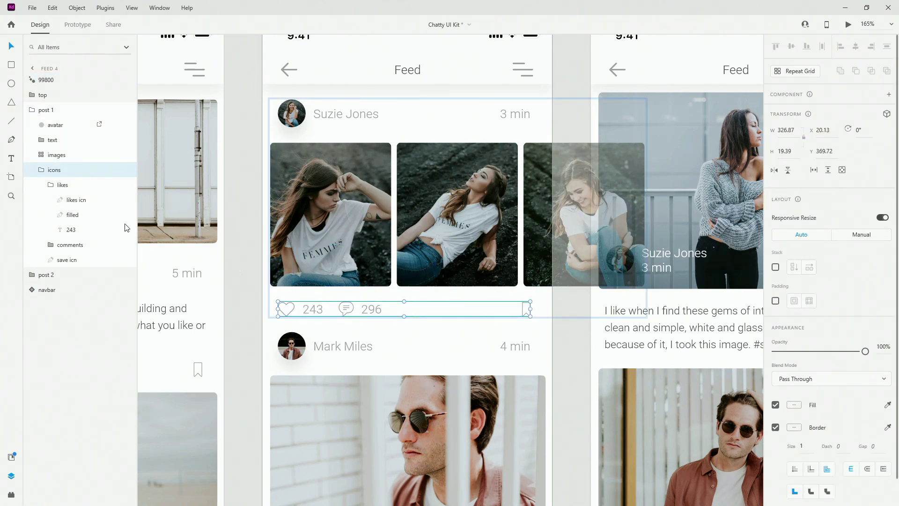
{"action": "left_click", "coordinate": [70, 200]}
{"action": "left_click", "coordinate": [46, 79]}
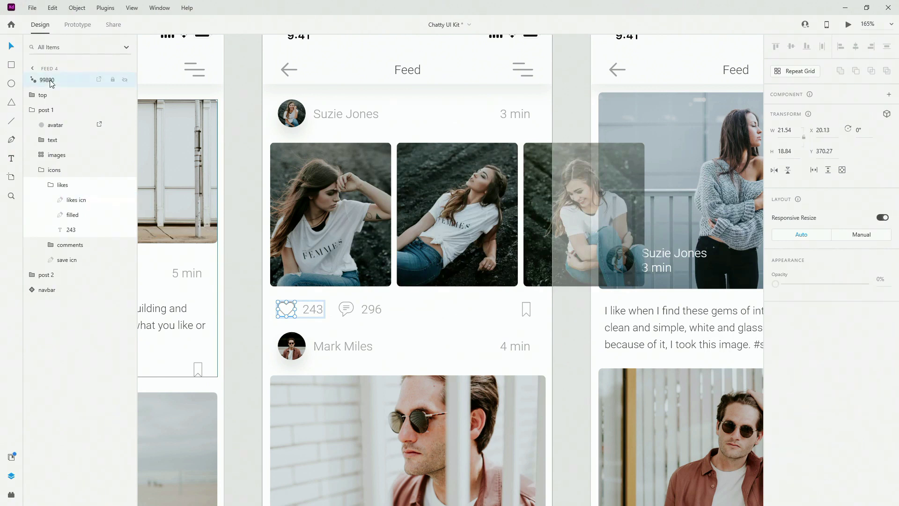
{"action": "left_click_drag", "start_coordinate": [46, 80], "coordinate": [70, 188]}
{"action": "left_click_drag", "start_coordinate": [434, 244], "coordinate": [381, 297]}
{"action": "left_click_drag", "start_coordinate": [343, 328], "coordinate": [304, 295]}
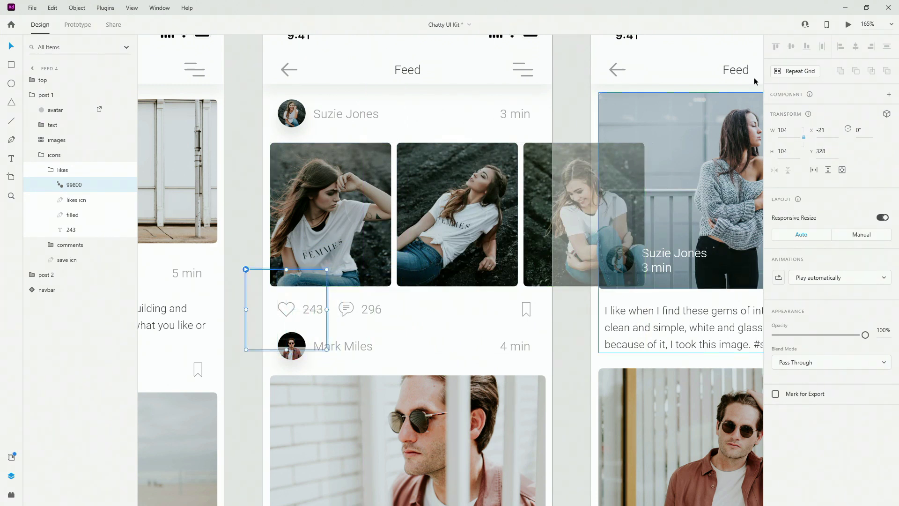
Preview the Feed 4 artboard to check how the heart animation plays, then close the preview.
{"action": "left_click", "coordinate": [847, 25]}
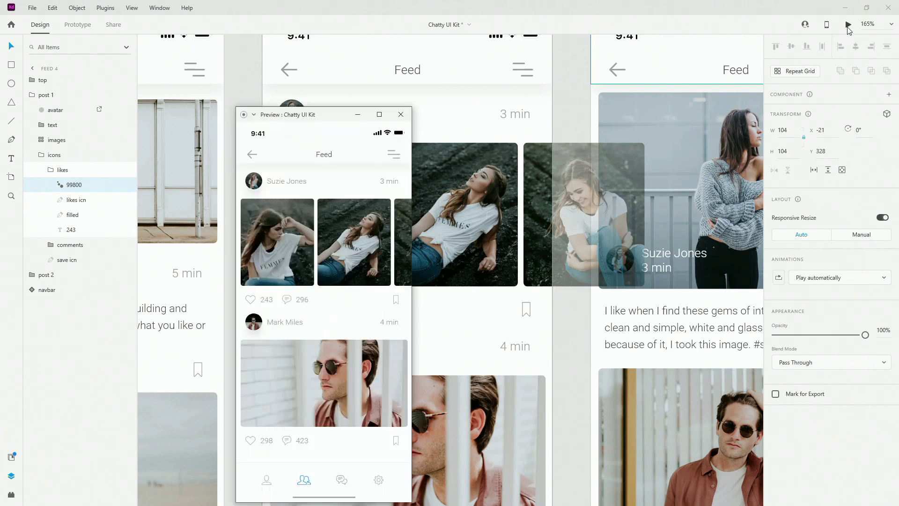
{"action": "left_click", "coordinate": [846, 27]}
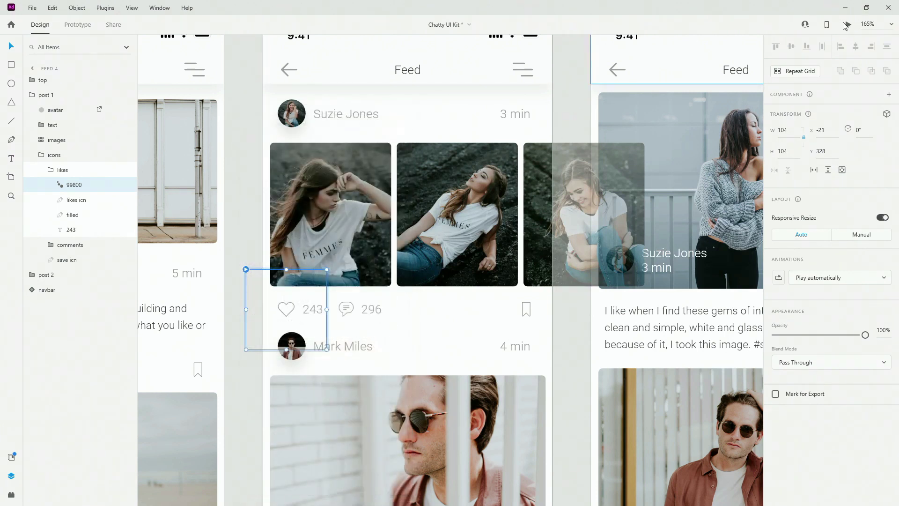
{"action": "left_click", "coordinate": [847, 26]}
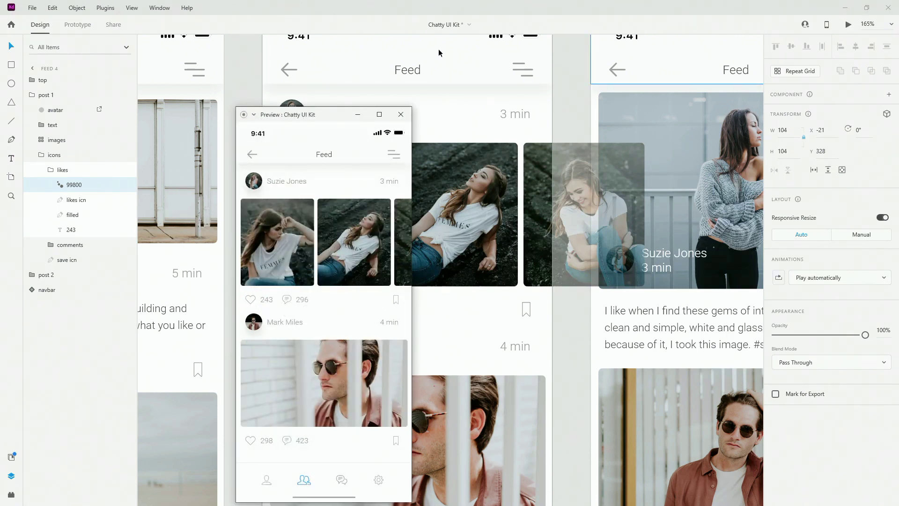
{"action": "left_click", "coordinate": [400, 115]}
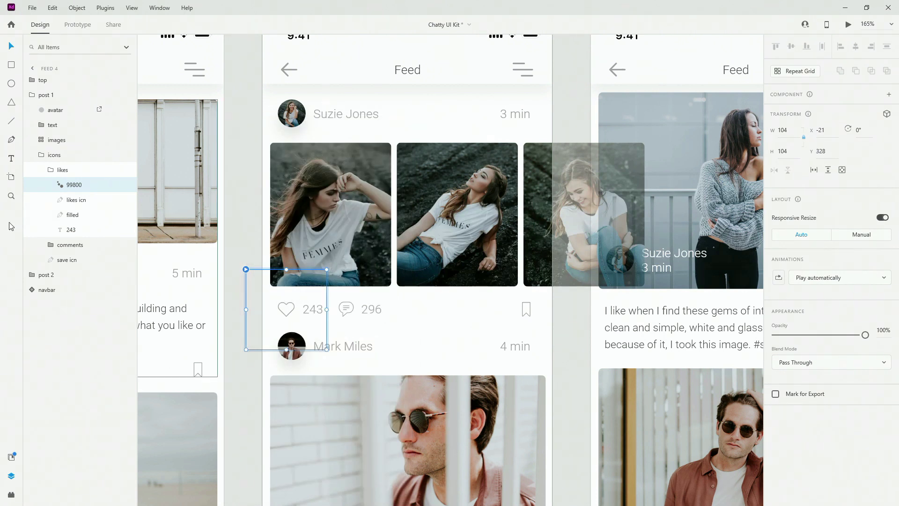
Group layers 99800, likes icn and filled under the name like and convert the group into a component.
{"action": "mouse_move", "coordinate": [72, 188]}
{"action": "left_mouse_down"}
{"action": "mouse_move", "coordinate": [73, 208]}
{"action": "mouse_move", "coordinate": [69, 193]}
{"action": "left_mouse_up"}
{"action": "left_click", "coordinate": [78, 215], "text": "shift"}
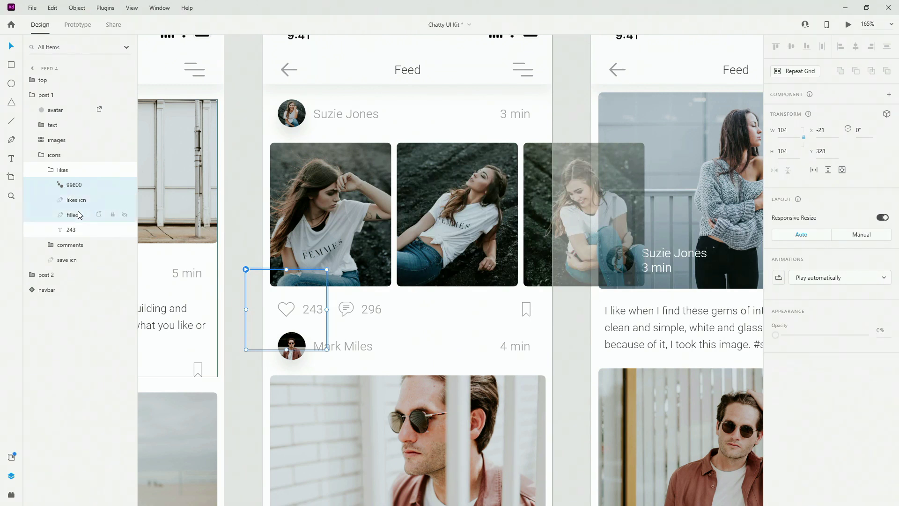
{"action": "key", "text": "ctrl+g"}
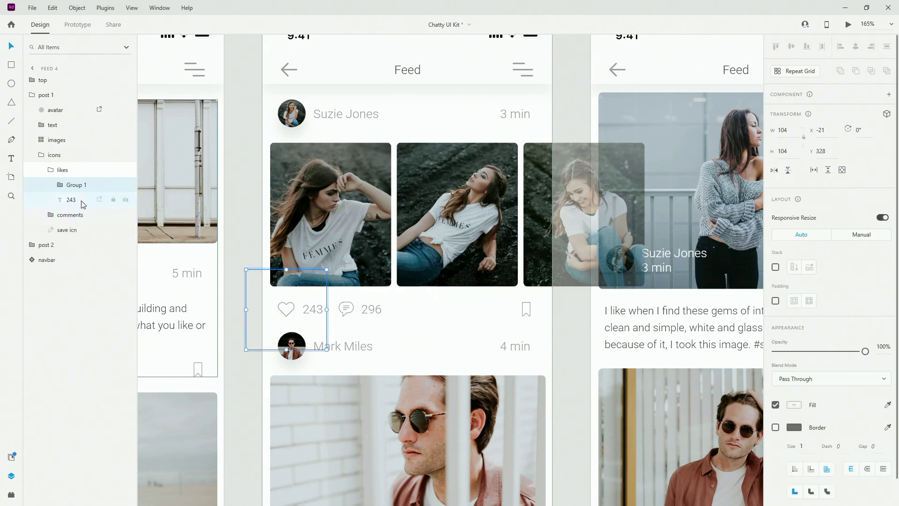
{"action": "double_click", "coordinate": [76, 185]}
{"action": "type", "text": "like"}
{"action": "key", "text": "Return"}
{"action": "key", "text": "ctrl+k"}
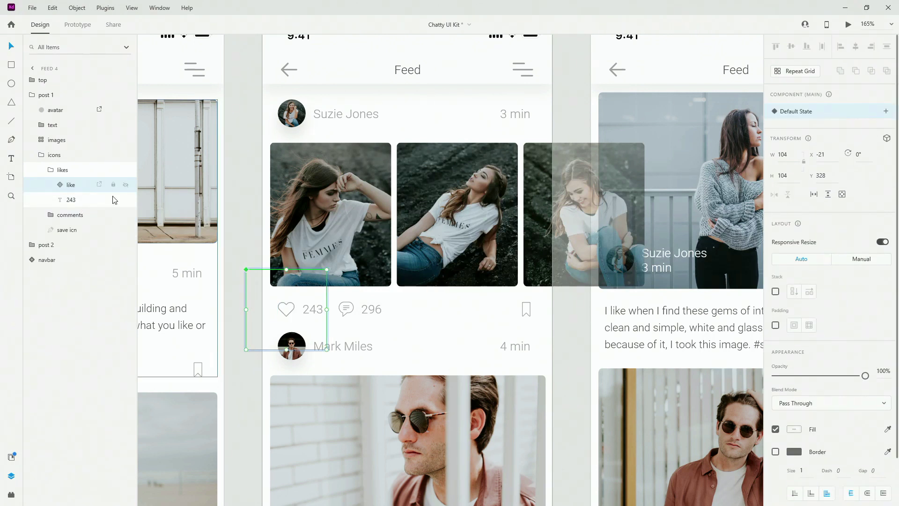
Set animation 99800 in the like component's default state to No playback.
{"action": "scroll", "coordinate": [278, 318], "scroll_direction": "up", "scroll_amount": 5}
{"action": "left_click", "coordinate": [60, 185]}
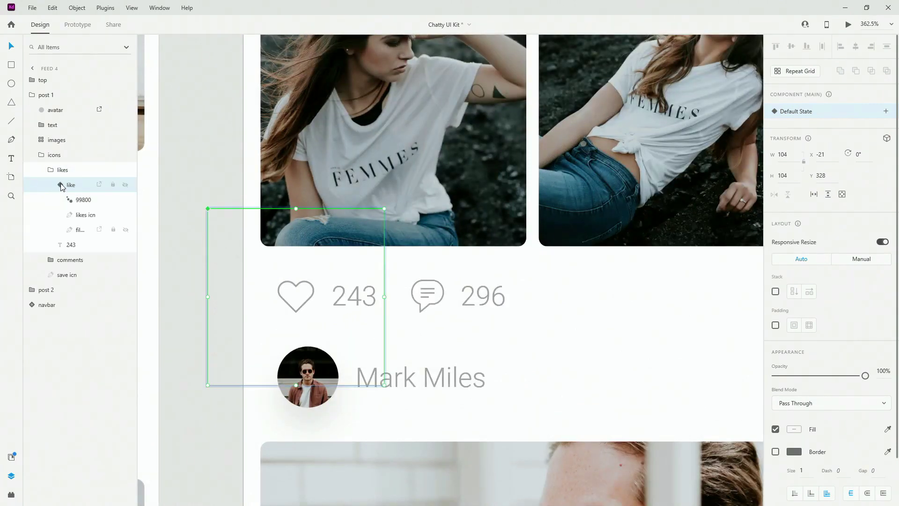
{"action": "left_click", "coordinate": [78, 200]}
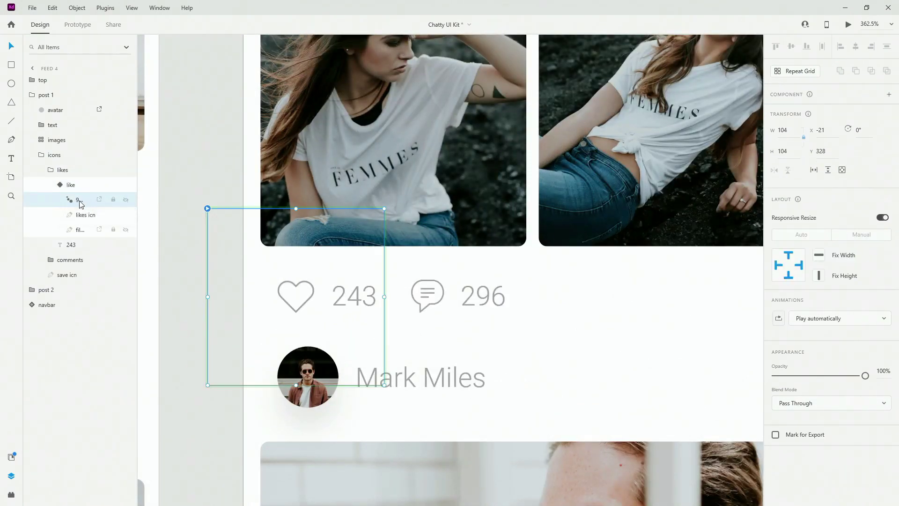
{"action": "left_click", "coordinate": [826, 321]}
{"action": "left_click", "coordinate": [825, 341]}
Add a new state named played to the like component.
{"action": "left_click", "coordinate": [61, 185]}
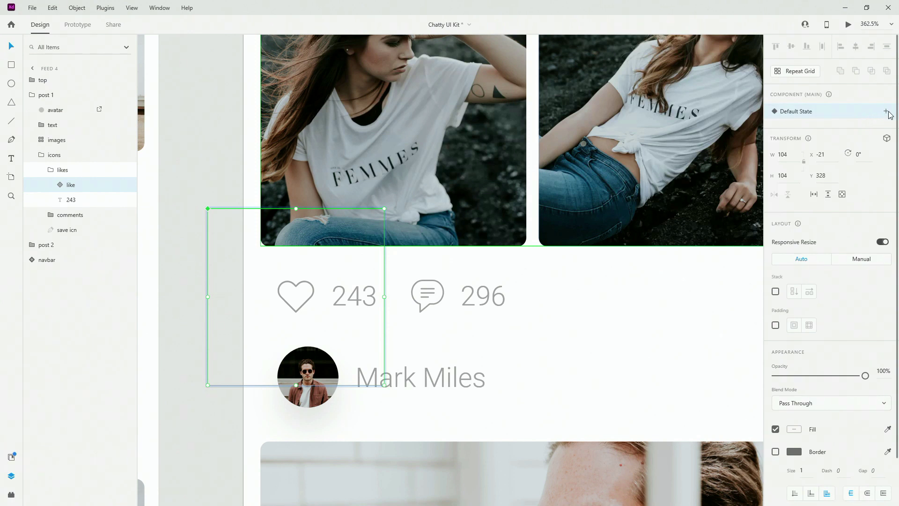
{"action": "left_click", "coordinate": [887, 113]}
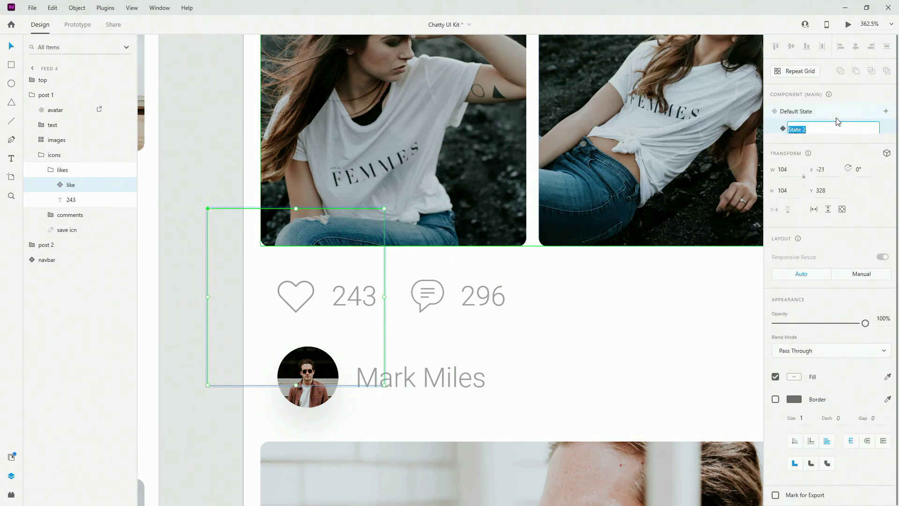
{"action": "type", "text": "played"}
{"action": "key", "text": "Return"}
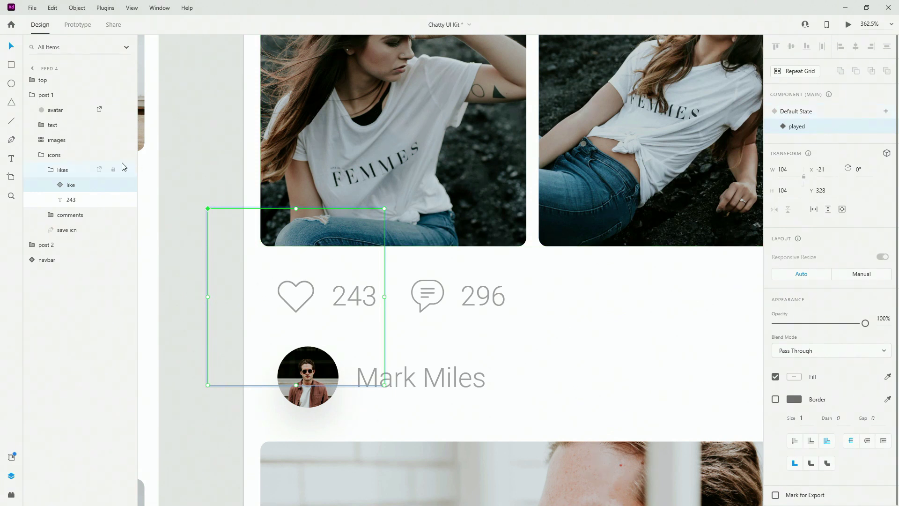
Set animation 99800 in the like component's played state to Play automatically.
{"action": "left_click", "coordinate": [60, 184]}
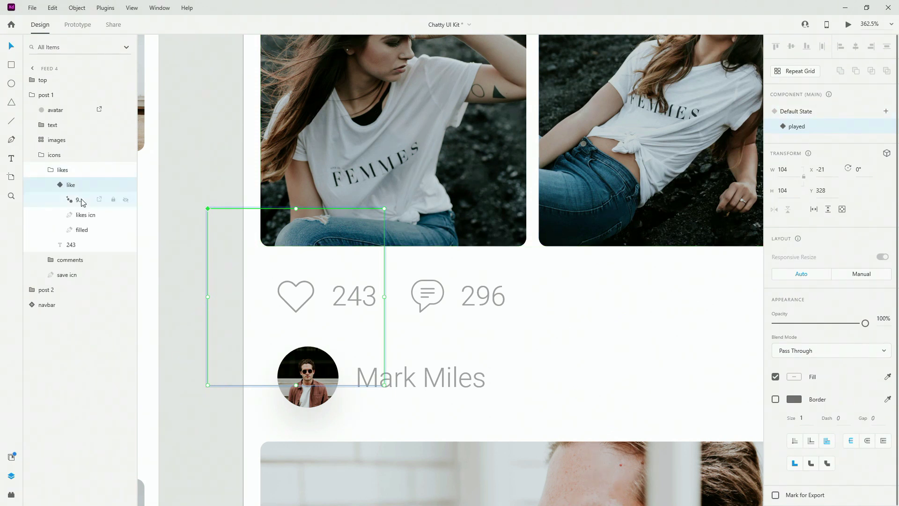
{"action": "left_click", "coordinate": [80, 201]}
{"action": "left_click", "coordinate": [820, 320]}
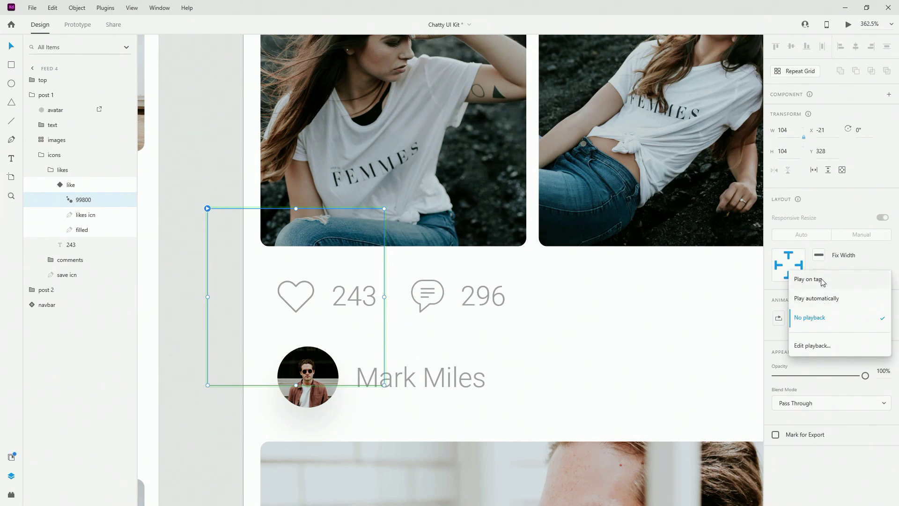
{"action": "left_click", "coordinate": [822, 300]}
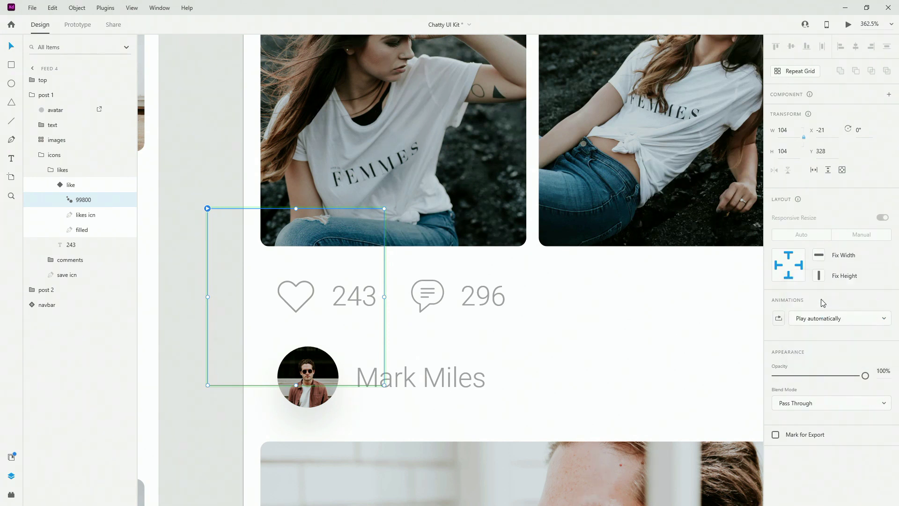
In the like component's played state, set the likes icn layer to 0% opacity and the filled layer to 100%.
{"action": "left_click", "coordinate": [82, 215]}
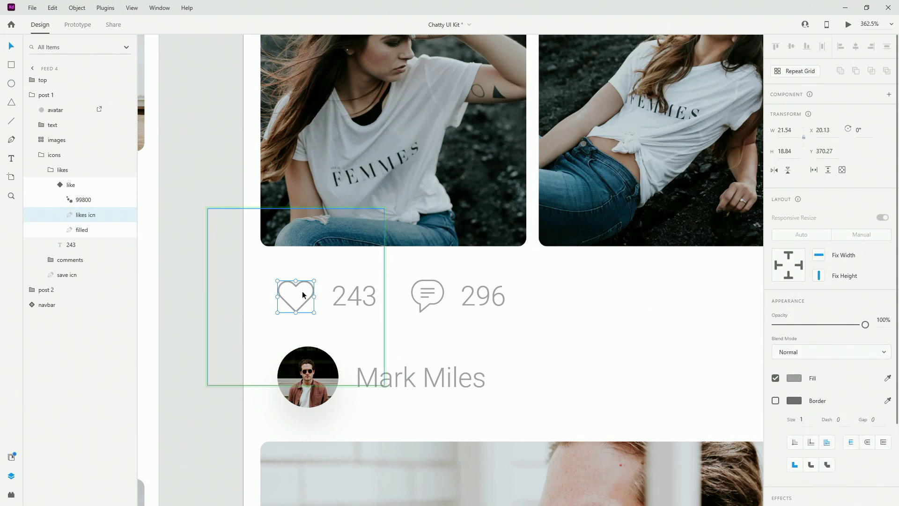
{"action": "key", "text": "0"}
{"action": "key", "text": "0"}
{"action": "left_click", "coordinate": [82, 229]}
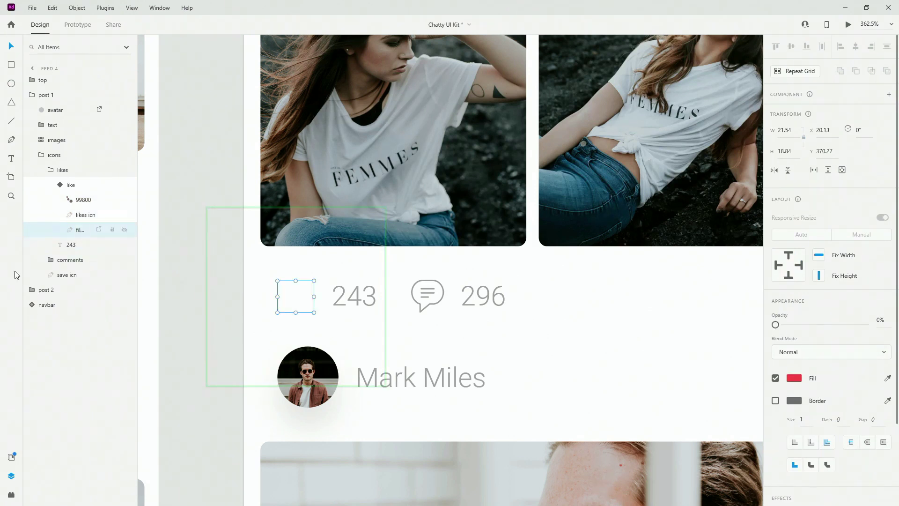
{"action": "key", "text": "0"}
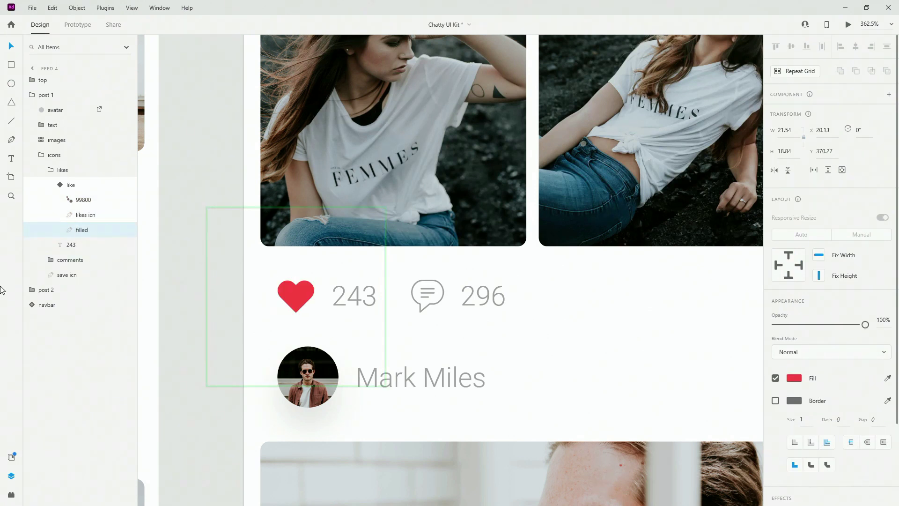
{"action": "left_click", "coordinate": [80, 219]}
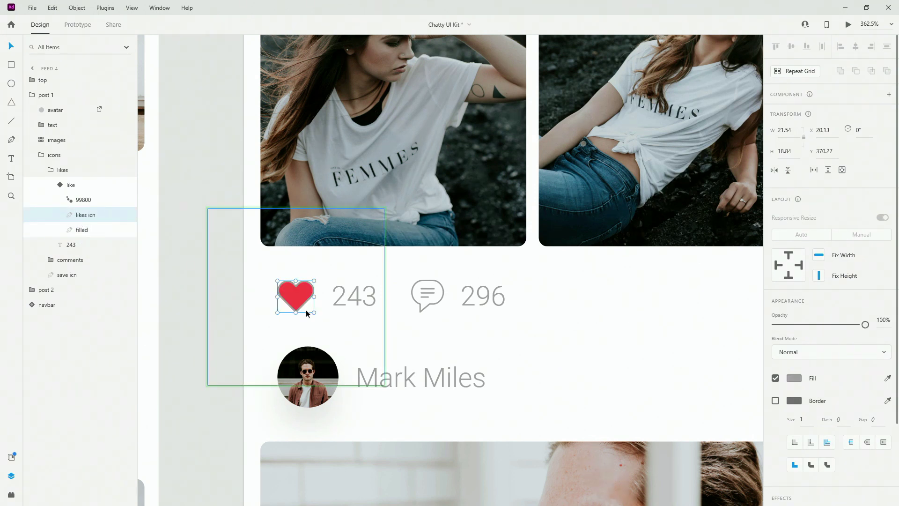
{"action": "key", "text": "0"}
{"action": "key", "text": "0"}
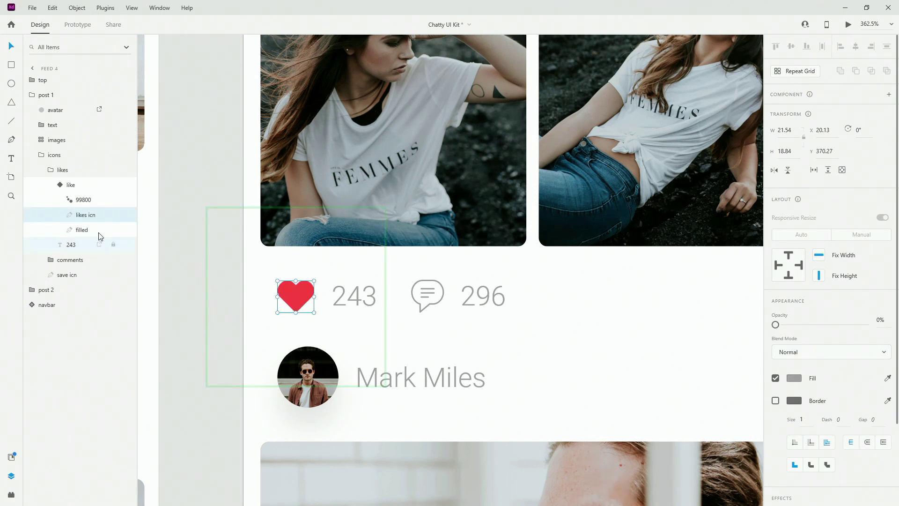
Prototype the like component's default state with a Tap trigger that auto-animates to the played state.
{"action": "left_click", "coordinate": [60, 187]}
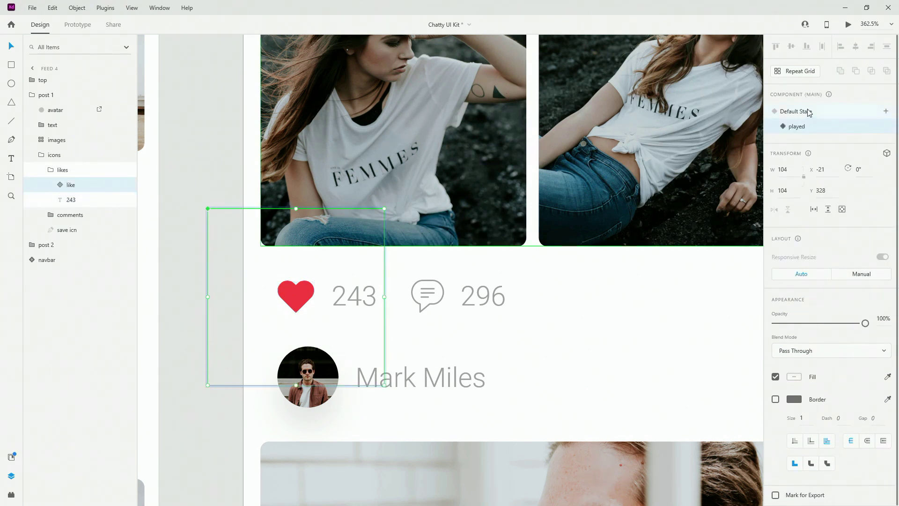
{"action": "left_click", "coordinate": [808, 113]}
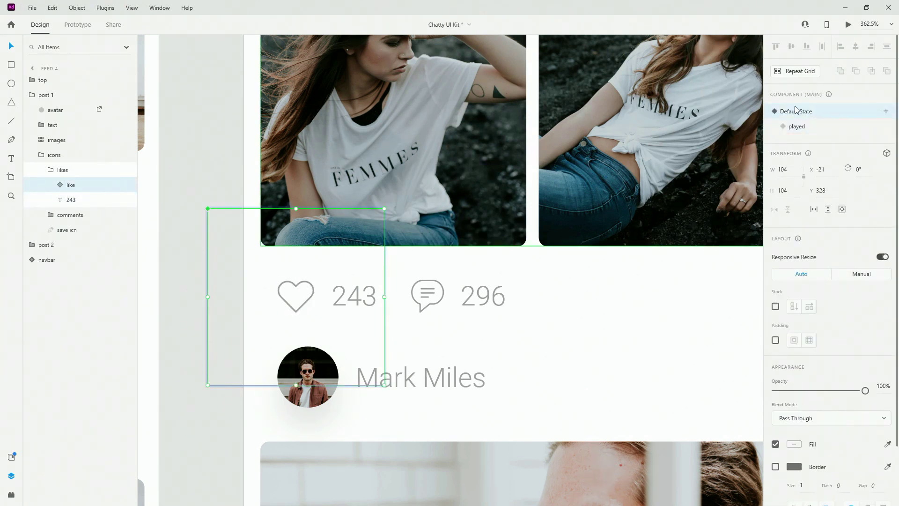
{"action": "left_click", "coordinate": [77, 25]}
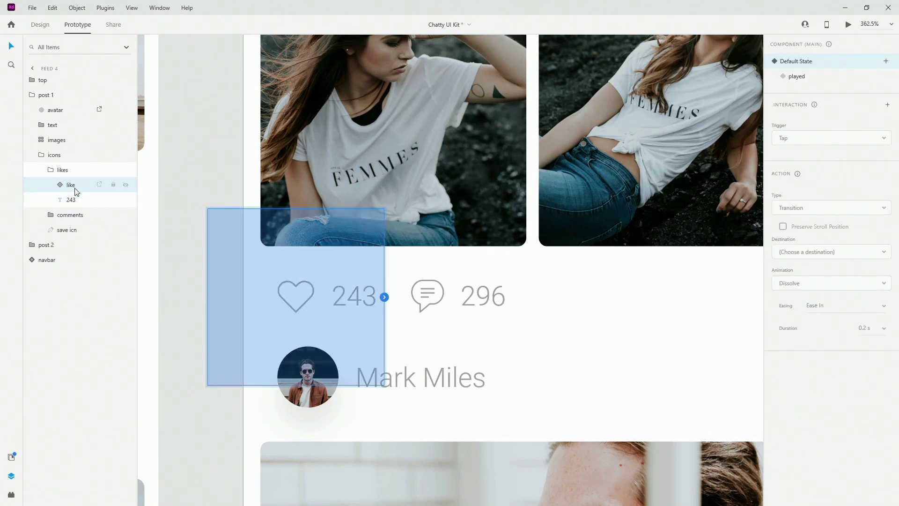
{"action": "left_click", "coordinate": [384, 298]}
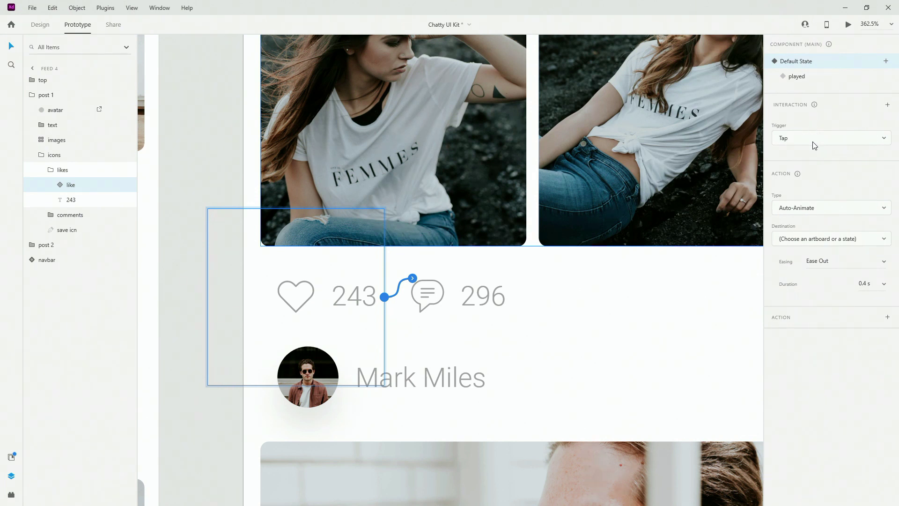
{"action": "left_click", "coordinate": [811, 239]}
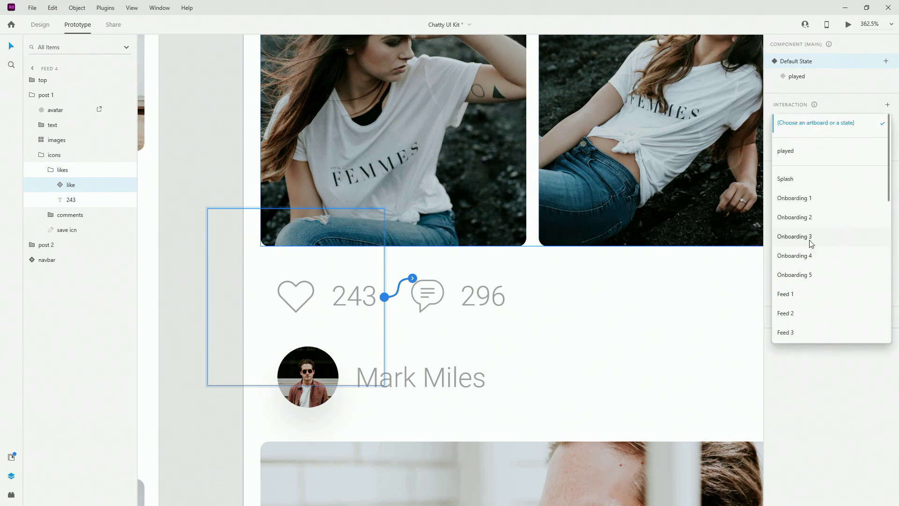
{"action": "left_click", "coordinate": [797, 151]}
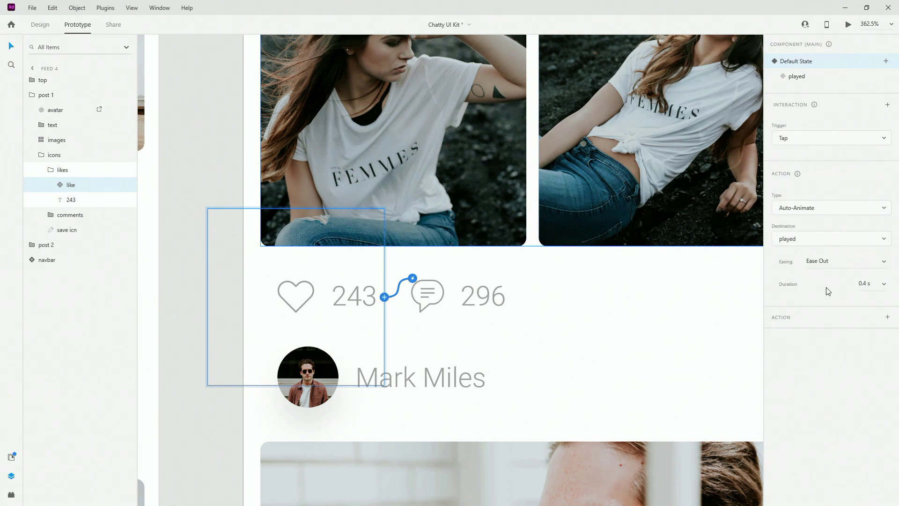
Wire the played state to auto-animate to Default State on Tap, and return the like component to its default state.
{"action": "left_click", "coordinate": [52, 171]}
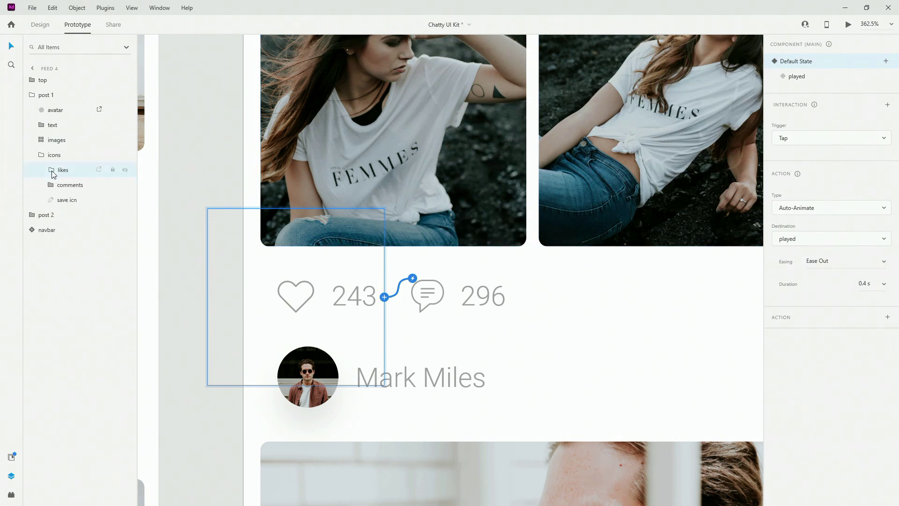
{"action": "left_click", "coordinate": [52, 173]}
{"action": "left_click", "coordinate": [70, 184]}
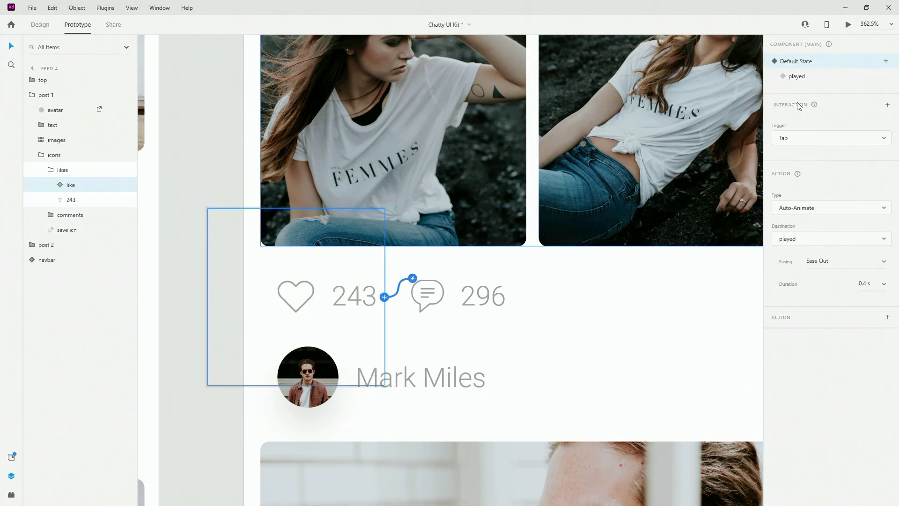
{"action": "left_click", "coordinate": [807, 76]}
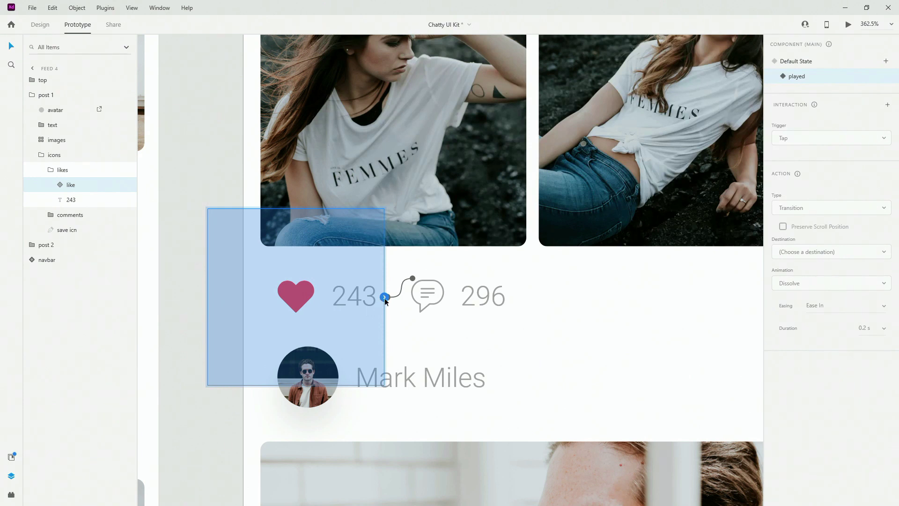
{"action": "left_click_drag", "start_coordinate": [384, 297], "coordinate": [411, 280]}
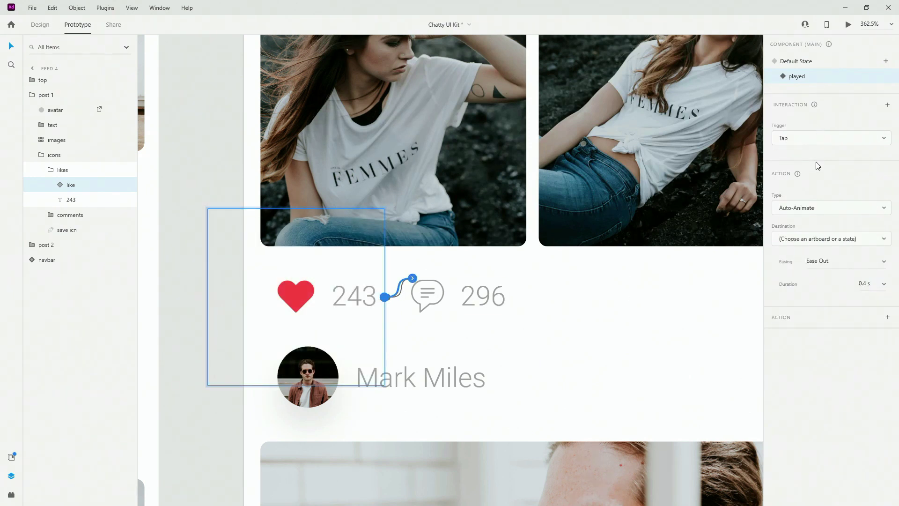
{"action": "left_click", "coordinate": [817, 239]}
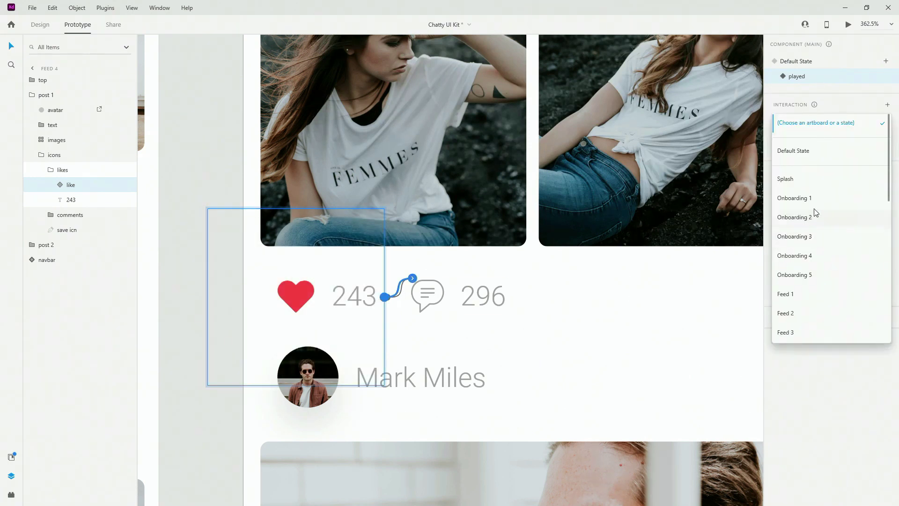
{"action": "left_click", "coordinate": [809, 152]}
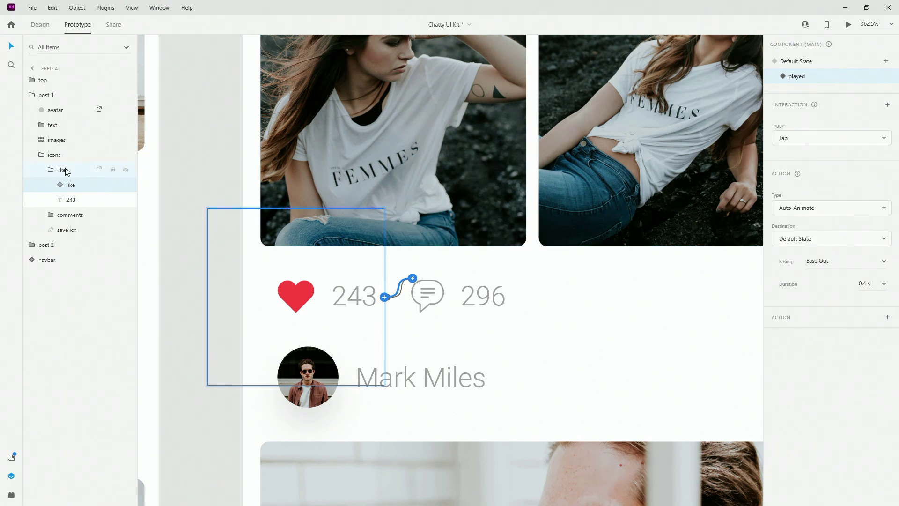
{"action": "left_click", "coordinate": [834, 63]}
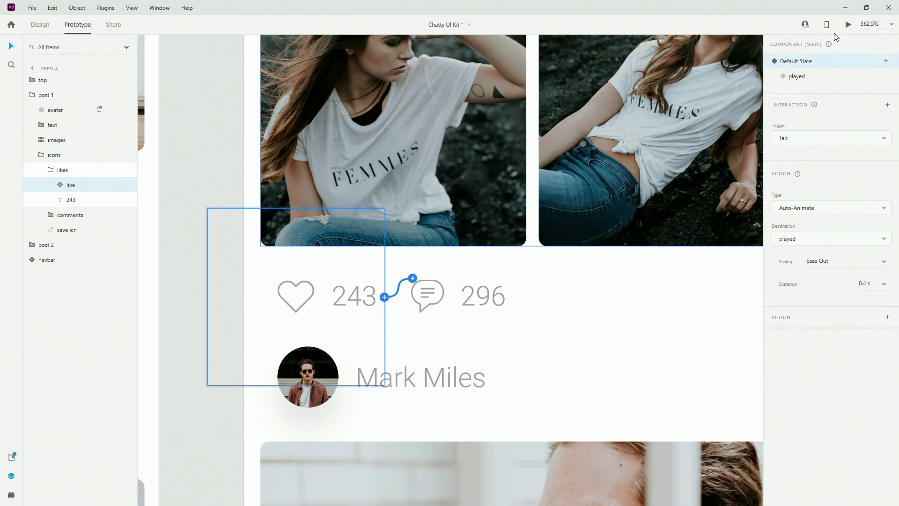
Preview the prototype, test toggling the like heart under the first post, and close the preview.
{"action": "left_click", "coordinate": [848, 24]}
{"action": "left_click", "coordinate": [250, 299]}
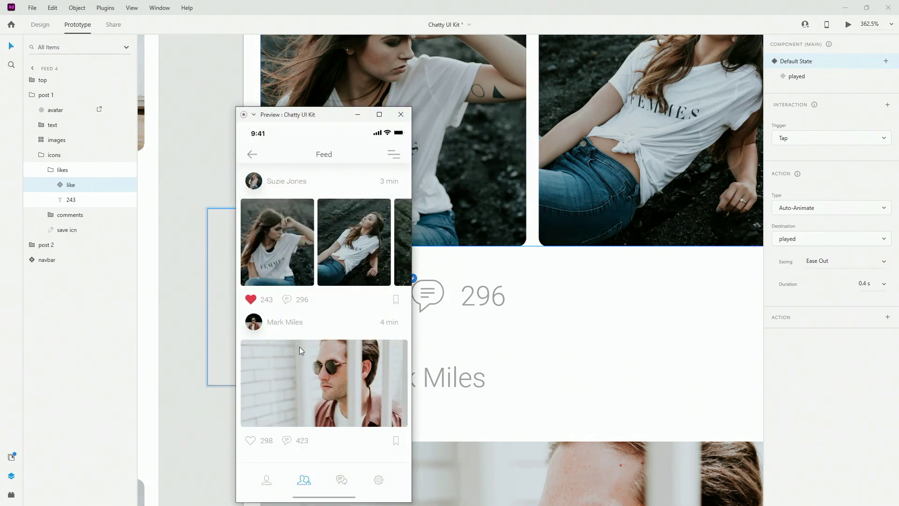
{"action": "left_click", "coordinate": [256, 304]}
{"action": "left_click", "coordinate": [401, 114]}
Deselect the like component and open the Blobular plugin at the onboarding artboards.
{"action": "left_click", "coordinate": [12, 494]}
{"action": "scroll", "coordinate": [430, 262], "scroll_direction": "down", "scroll_amount": 2}
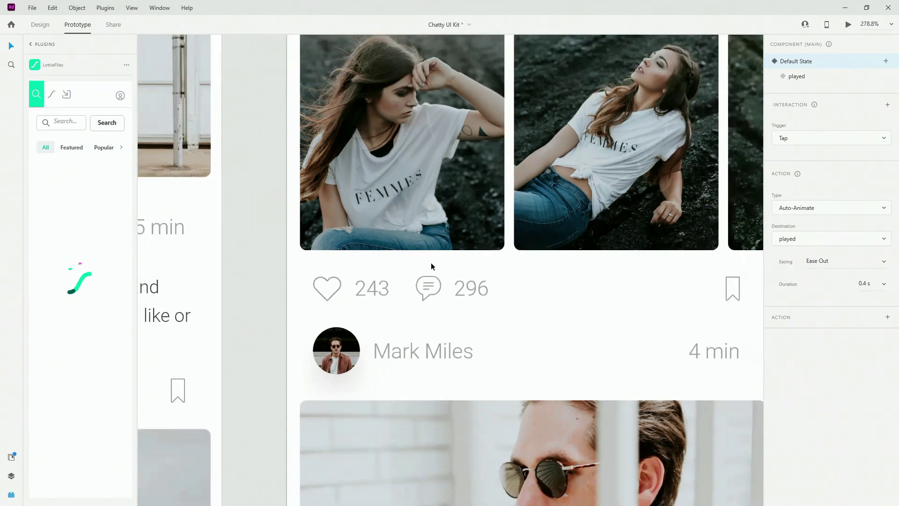
{"action": "scroll", "coordinate": [268, 279], "scroll_direction": "down", "scroll_amount": 5}
{"action": "scroll", "coordinate": [268, 276], "scroll_direction": "down", "scroll_amount": 1}
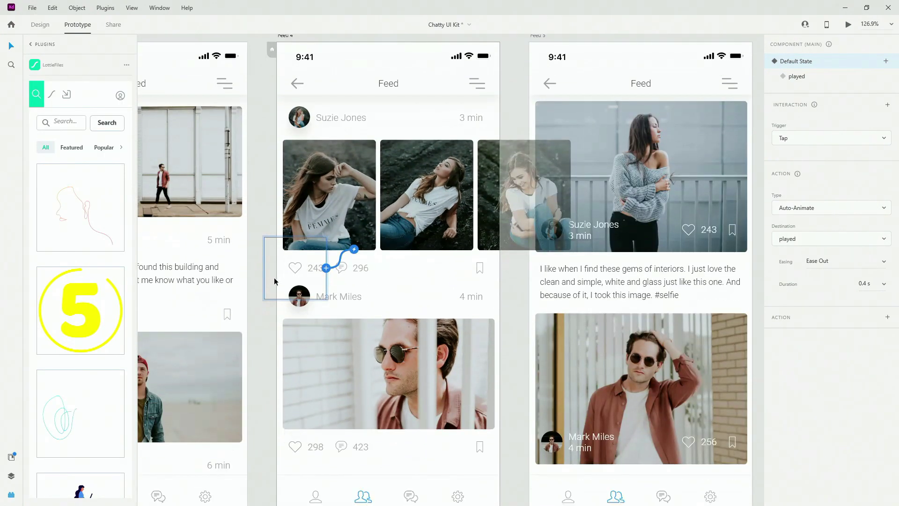
{"action": "left_click", "coordinate": [266, 324]}
{"action": "scroll", "coordinate": [266, 325], "scroll_direction": "down", "scroll_amount": 4}
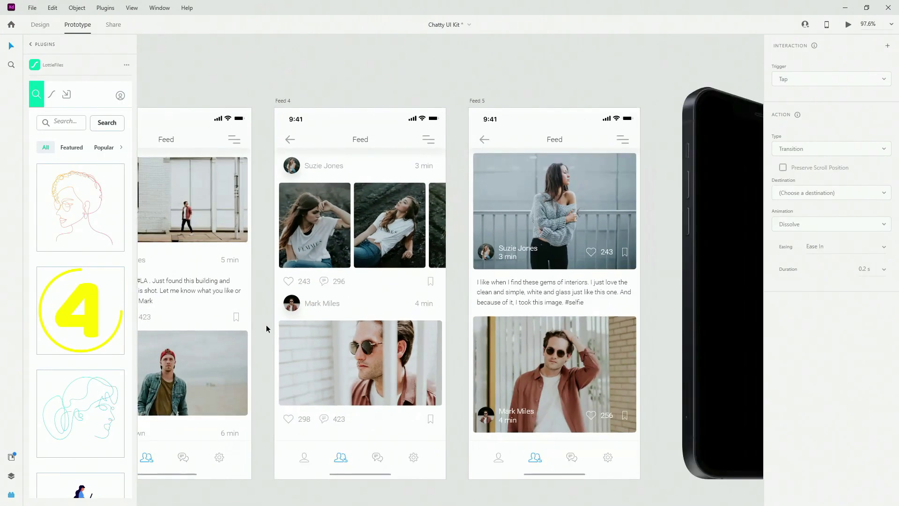
{"action": "scroll", "coordinate": [239, 334], "scroll_direction": "up", "scroll_amount": 1}
{"action": "scroll", "coordinate": [239, 334], "scroll_direction": "up", "scroll_amount": 2}
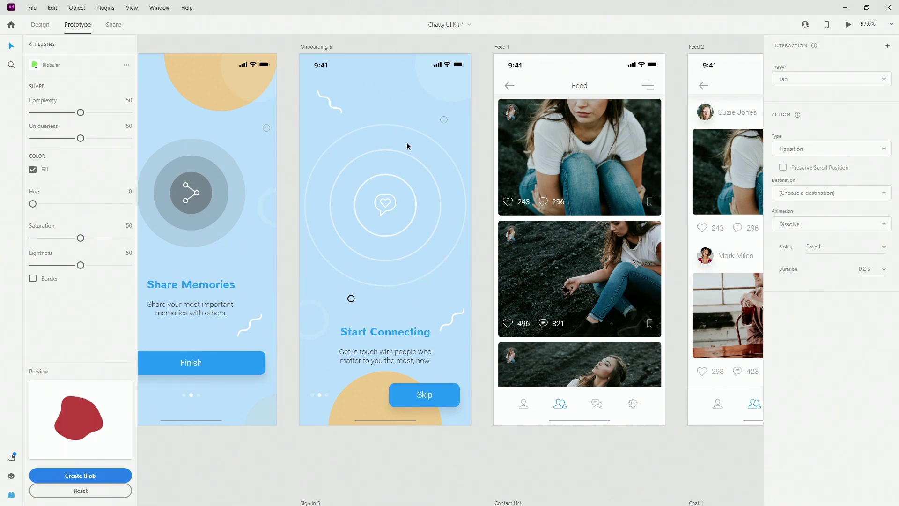
{"action": "scroll", "coordinate": [400, 185], "scroll_direction": "up", "scroll_amount": 2}
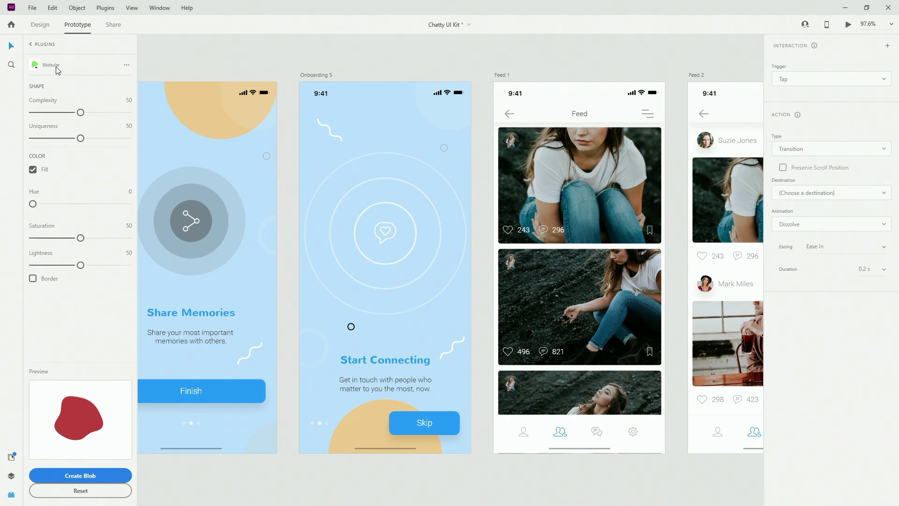
Set the Blobular shape's complexity to 36 and uniqueness to 66, leaving the fill on and the border off.
{"action": "left_click_drag", "start_coordinate": [80, 112], "coordinate": [68, 114]}
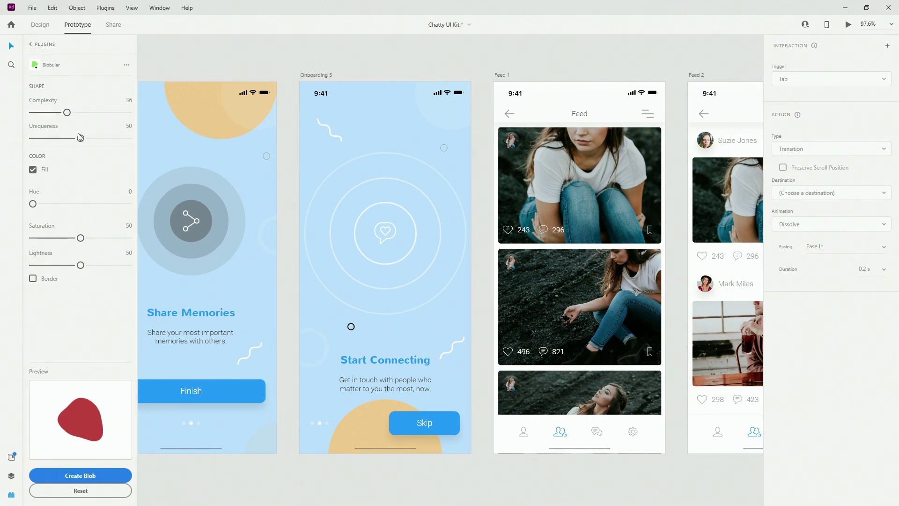
{"action": "left_click_drag", "start_coordinate": [80, 139], "coordinate": [95, 141]}
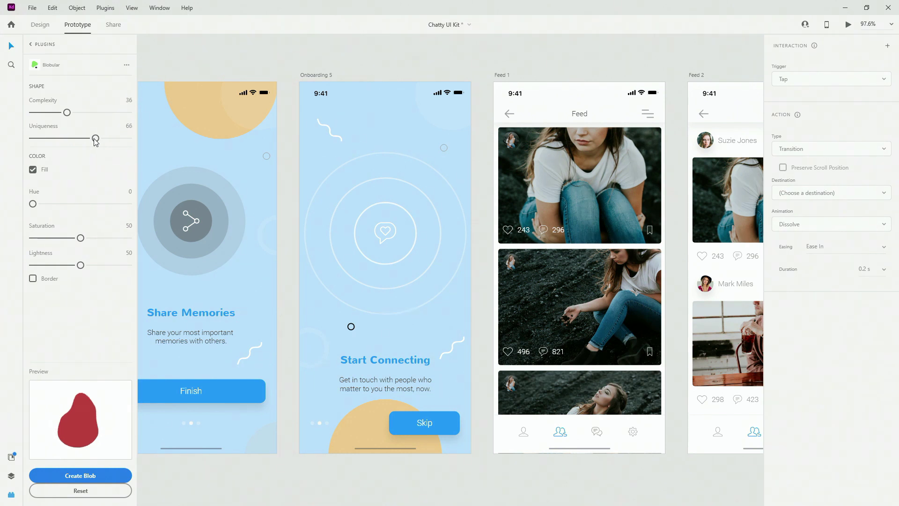
{"action": "left_click_drag", "start_coordinate": [33, 204], "coordinate": [2, 203]}
{"action": "left_click", "coordinate": [33, 279]}
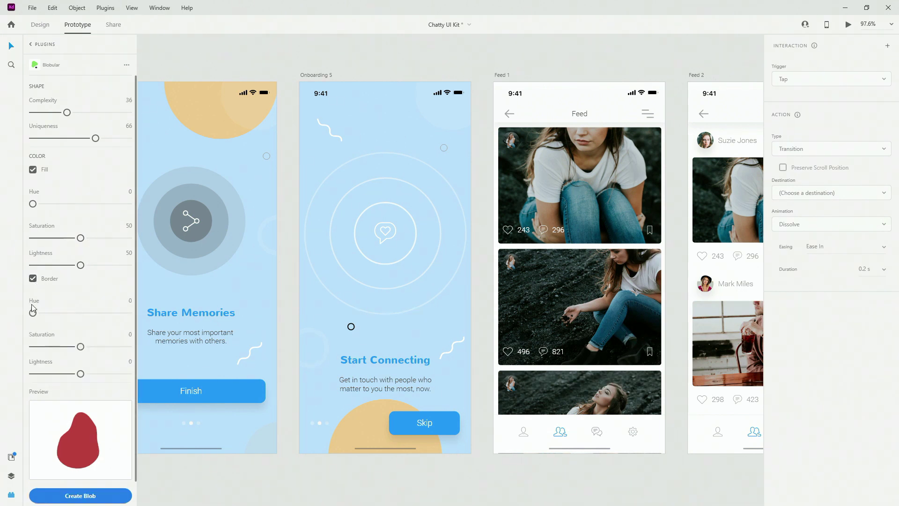
{"action": "left_click", "coordinate": [33, 279]}
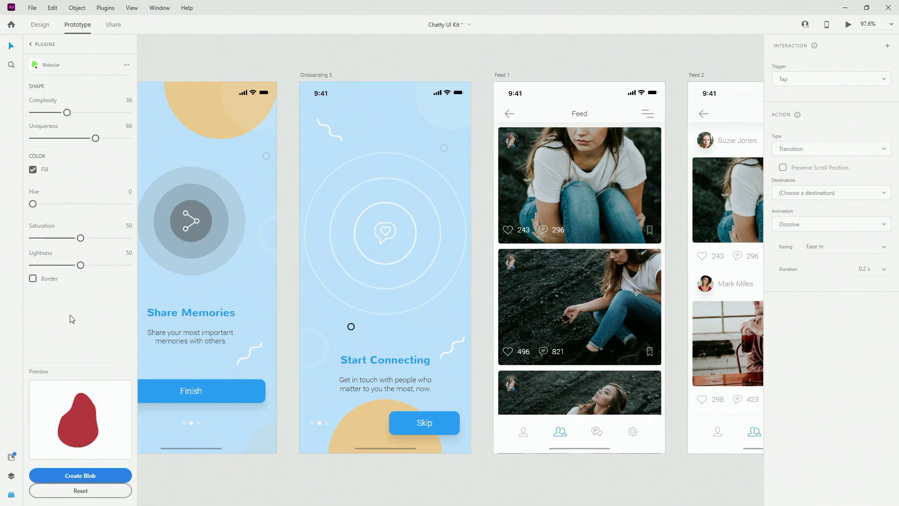
Create a red blob on the Onboarding 5 artboard in Design mode.
{"action": "left_click", "coordinate": [373, 111]}
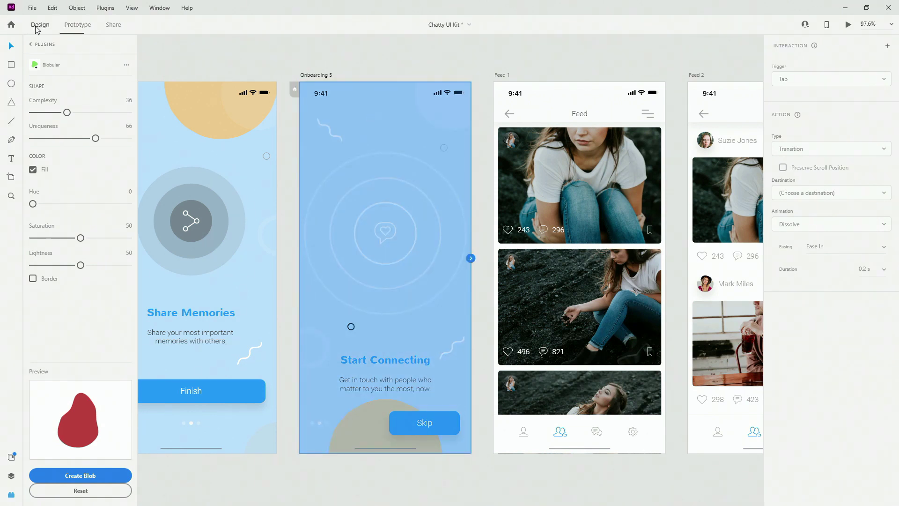
{"action": "left_click", "coordinate": [40, 25]}
{"action": "left_click", "coordinate": [91, 475]}
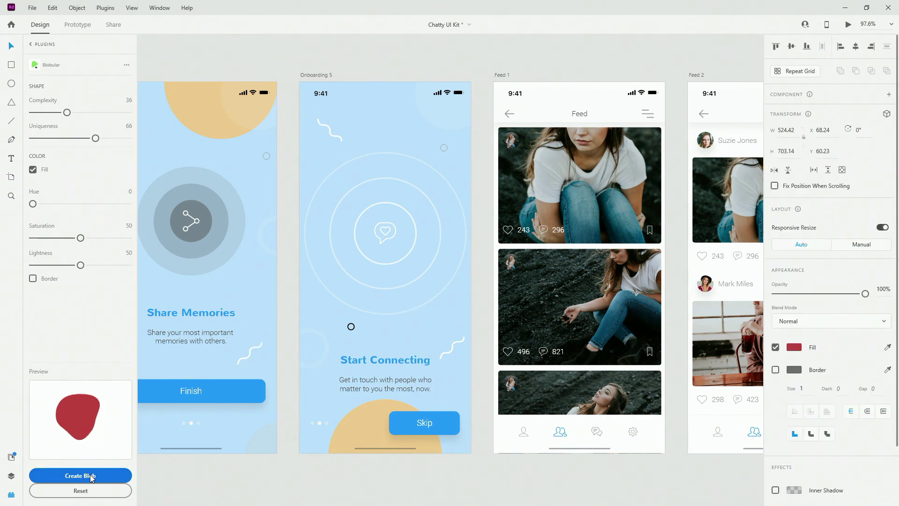
{"action": "left_click", "coordinate": [423, 185]}
{"action": "left_click", "coordinate": [421, 167]}
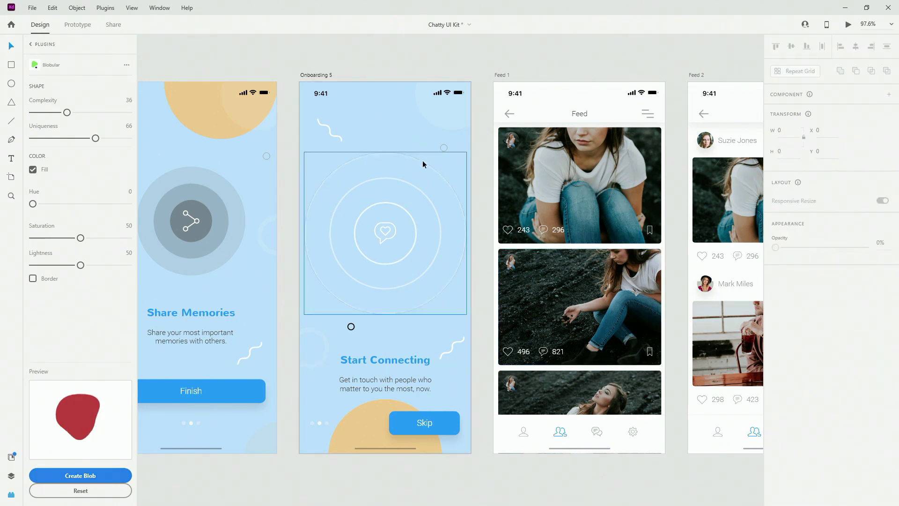
{"action": "left_click", "coordinate": [83, 478]}
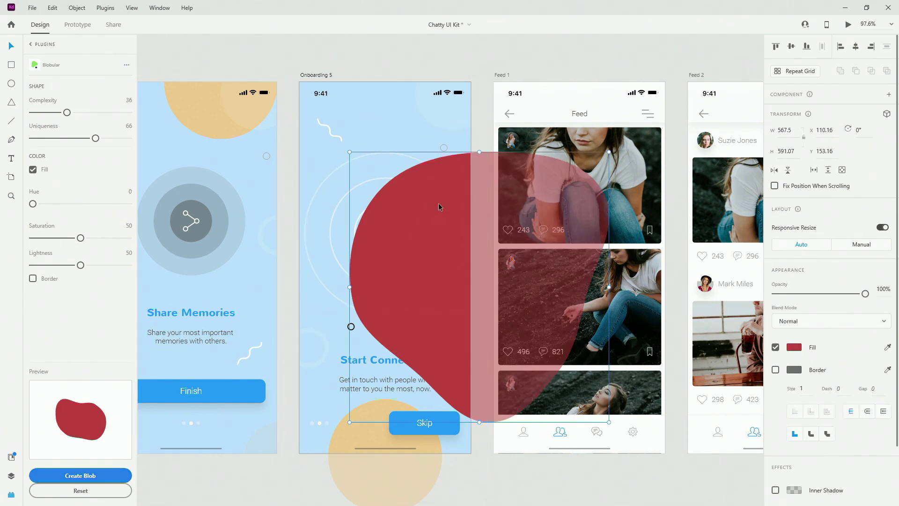
Scale the blob to about 211 by 220 near the top of Onboarding 5 and send it behind the other artwork.
{"action": "left_click_drag", "start_coordinate": [609, 422], "coordinate": [446, 253]}
{"action": "left_click_drag", "start_coordinate": [407, 221], "coordinate": [388, 166]}
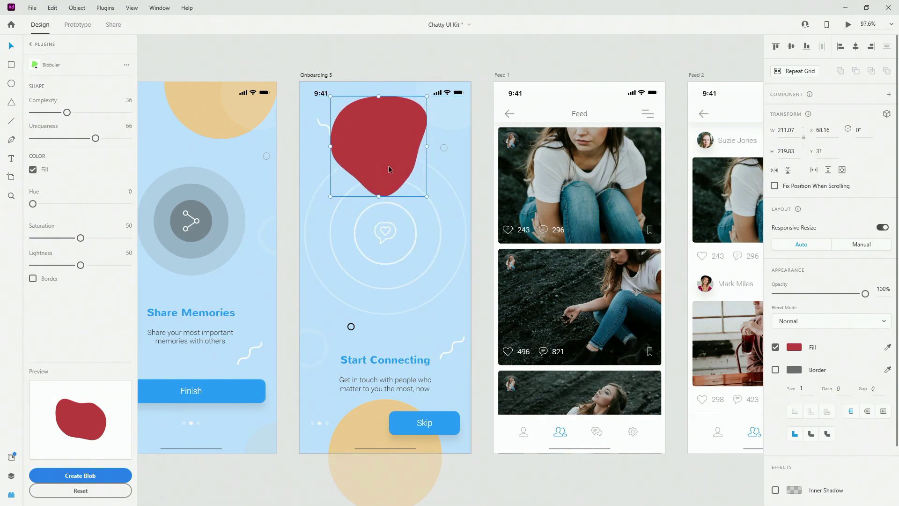
{"action": "right_click", "coordinate": [394, 130]}
{"action": "left_click", "coordinate": [461, 372]}
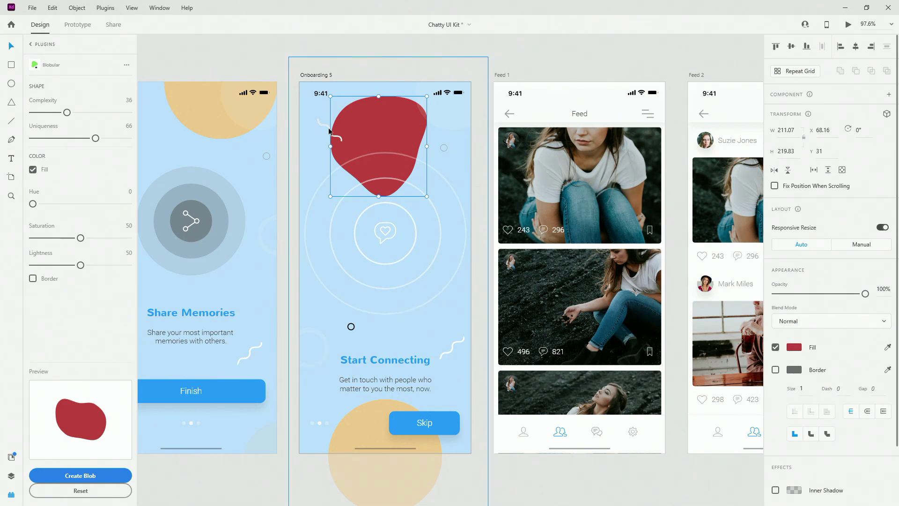
Try several document colours on the blob, settle on the orange swatch, and move the shape up to Y 15.
{"action": "left_click", "coordinate": [11, 457]}
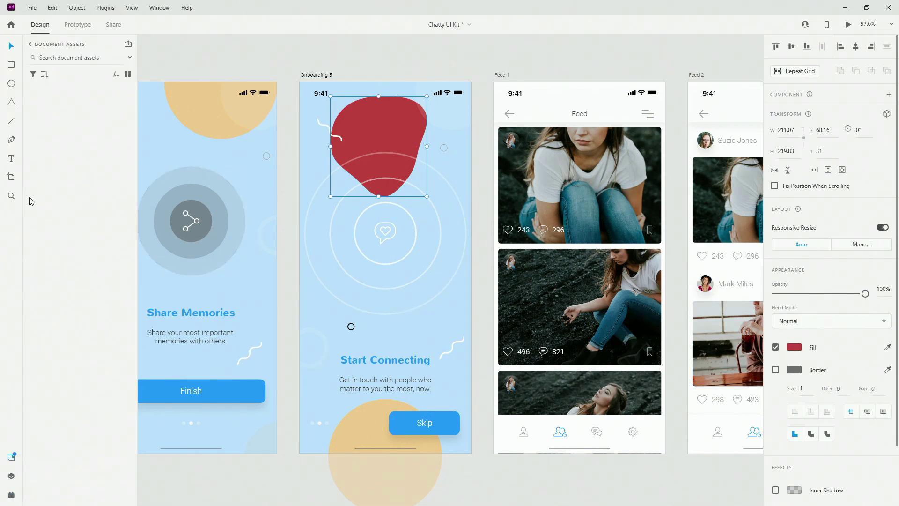
{"action": "left_click", "coordinate": [74, 122]}
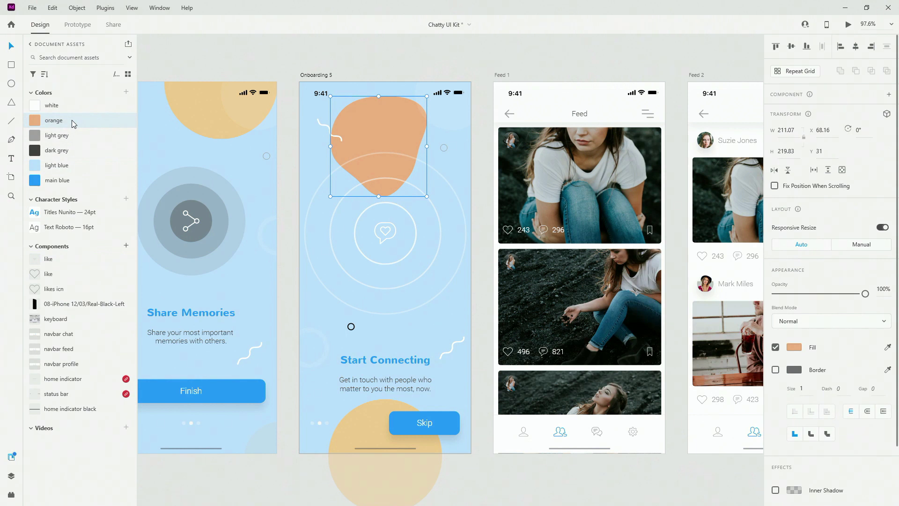
{"action": "left_click", "coordinate": [73, 107]}
{"action": "left_click", "coordinate": [68, 165]}
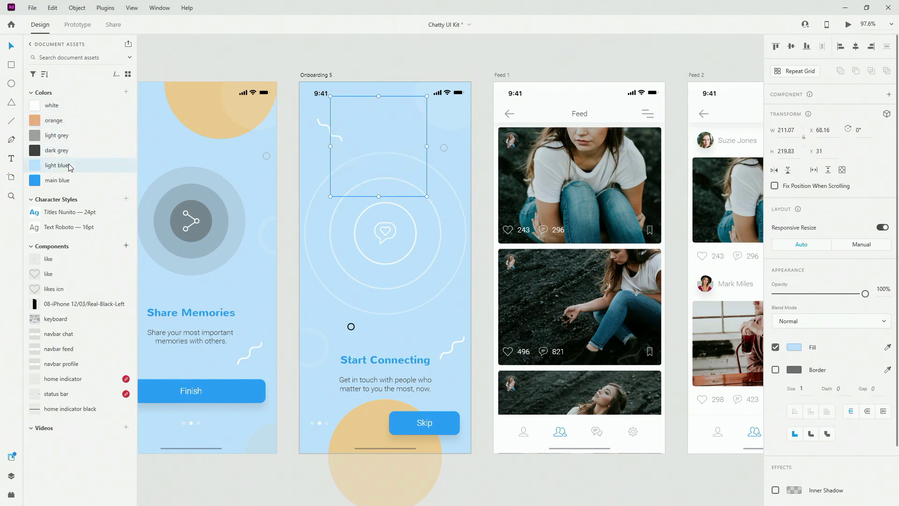
{"action": "left_click", "coordinate": [68, 186]}
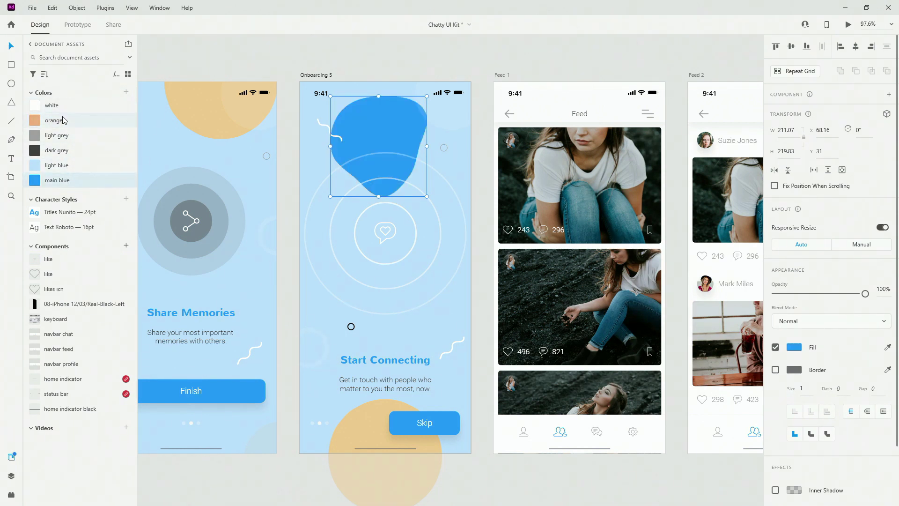
{"action": "left_click", "coordinate": [65, 121]}
{"action": "left_click_drag", "start_coordinate": [427, 141], "coordinate": [387, 86]}
Reshape the orange blob by moving its top and upper-right anchor points and adjusting their curve handles.
{"action": "scroll", "coordinate": [386, 84], "scroll_direction": "up", "scroll_amount": 3}
{"action": "scroll", "coordinate": [385, 94], "scroll_direction": "up", "scroll_amount": 3}
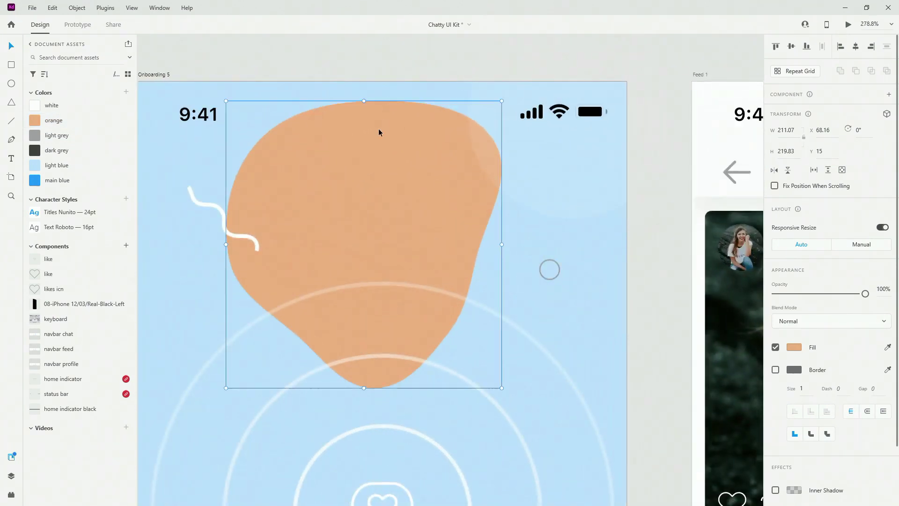
{"action": "left_click", "coordinate": [12, 475]}
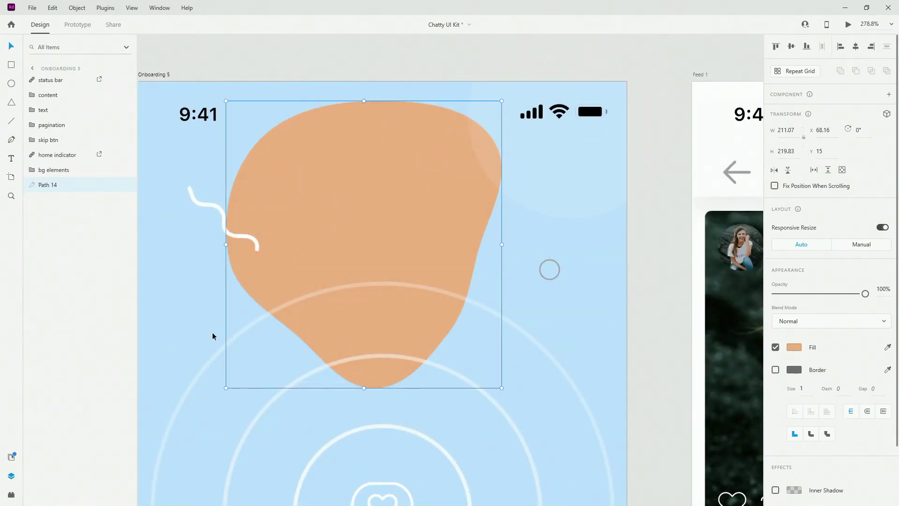
{"action": "double_click", "coordinate": [356, 190]}
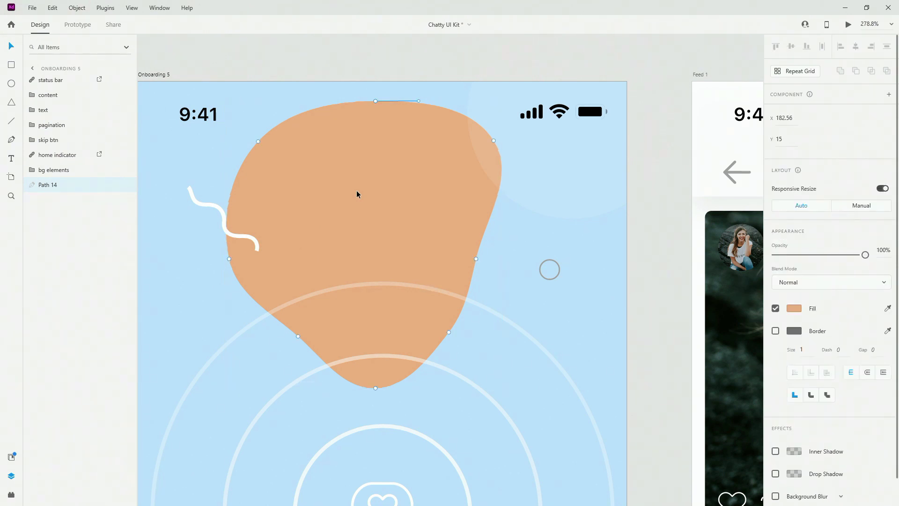
{"action": "left_click", "coordinate": [376, 101]}
{"action": "left_click_drag", "start_coordinate": [376, 101], "coordinate": [399, 107]}
{"action": "left_click", "coordinate": [494, 141]}
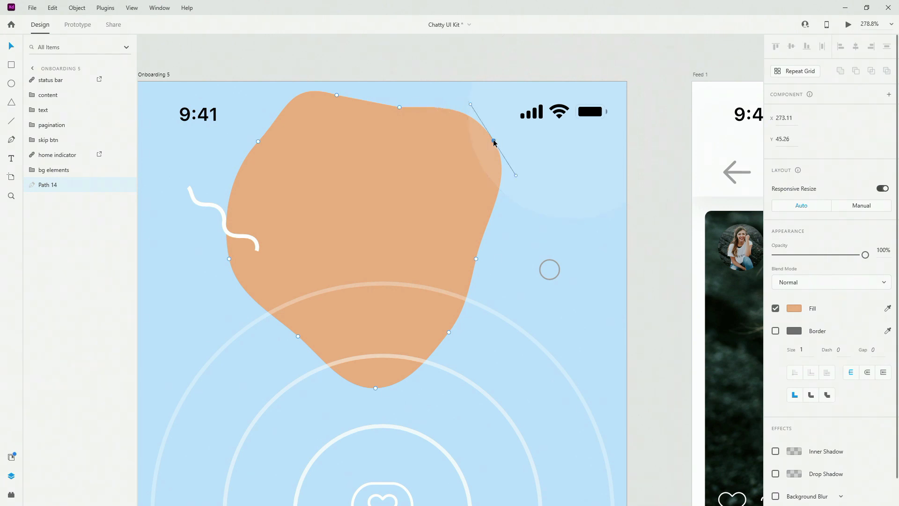
{"action": "left_click_drag", "start_coordinate": [500, 140], "coordinate": [489, 205]}
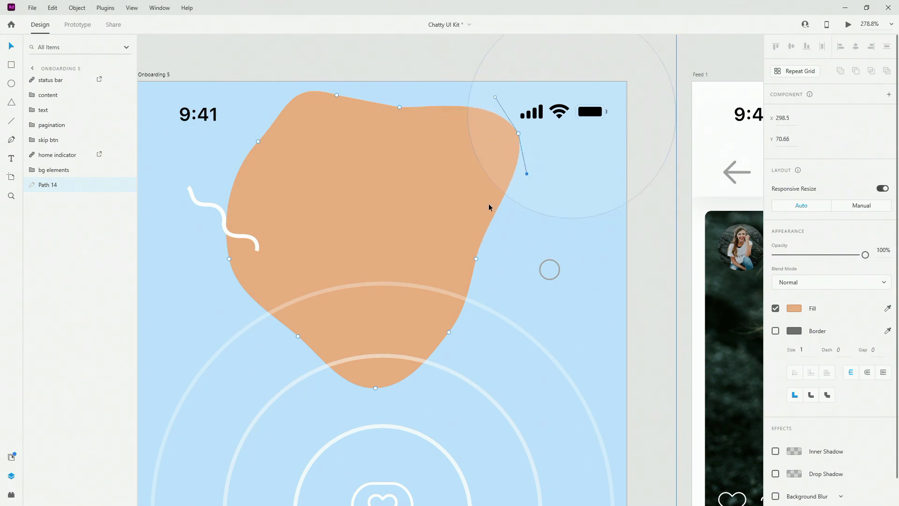
Rotate the reshaped blob to 214° and place it over the upper-left corner of Onboarding 5, at about X -118.5, Y -155.
{"action": "scroll", "coordinate": [381, 257], "scroll_direction": "down", "scroll_amount": 2}
{"action": "left_click", "coordinate": [46, 184]}
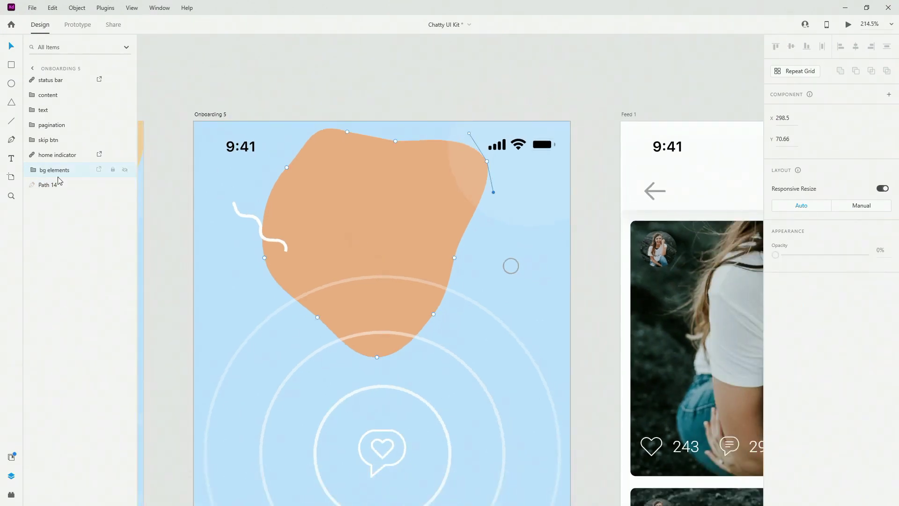
{"action": "left_click", "coordinate": [312, 175]}
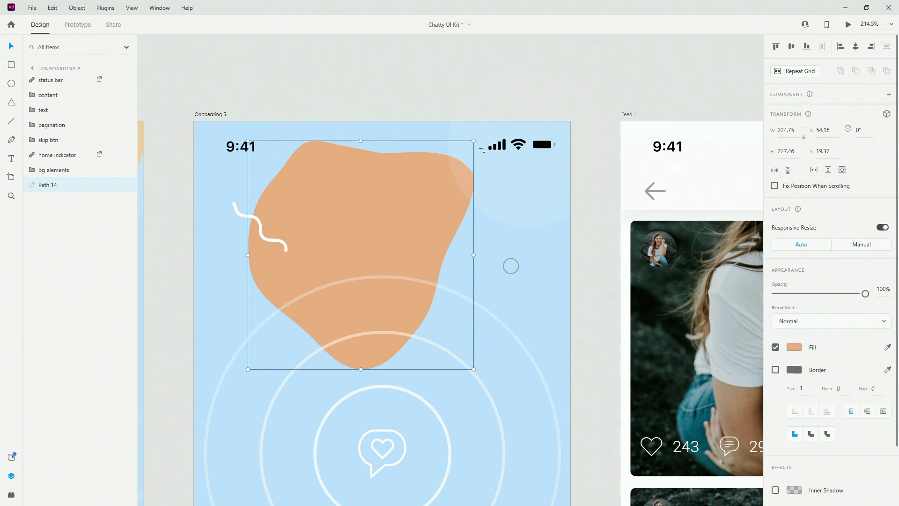
{"action": "left_click_drag", "start_coordinate": [482, 142], "coordinate": [328, 435]}
{"action": "scroll", "coordinate": [329, 435], "scroll_direction": "left", "scroll_amount": 5}
{"action": "left_click_drag", "start_coordinate": [449, 264], "coordinate": [332, 125]}
Preview the Onboarding 5 screen with its new background shape, close the preview and bring the Blobular plugin back up.
{"action": "scroll", "coordinate": [332, 125], "scroll_direction": "down", "scroll_amount": 6}
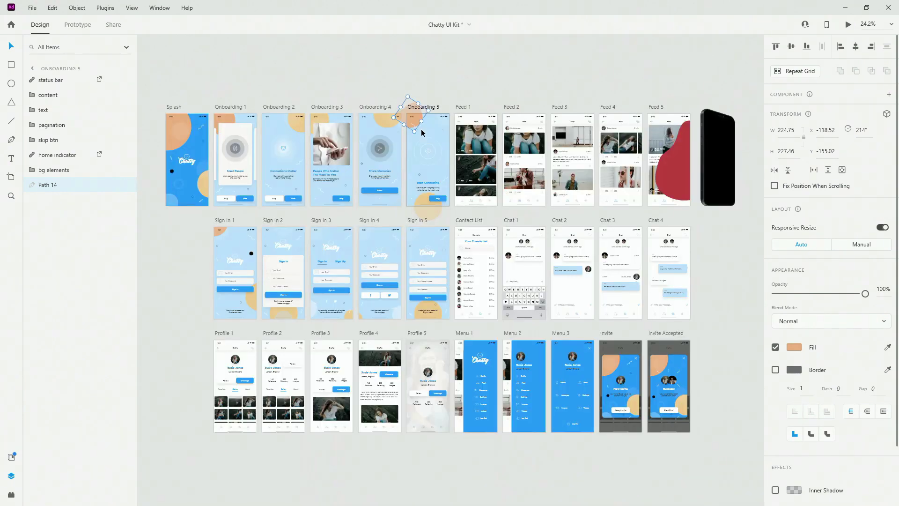
{"action": "key", "text": "ctrl+Return"}
{"action": "left_click_drag", "start_coordinate": [331, 115], "coordinate": [461, 73]}
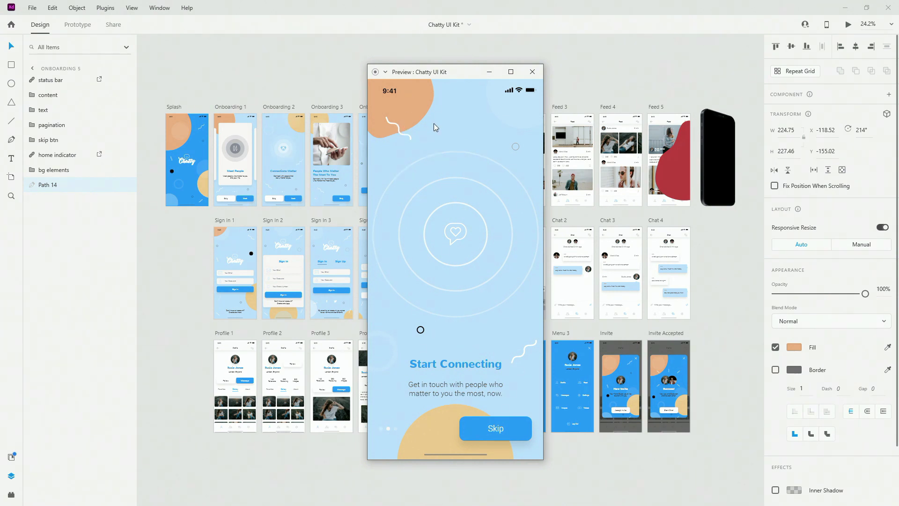
{"action": "left_click", "coordinate": [533, 72]}
{"action": "scroll", "coordinate": [412, 108], "scroll_direction": "up", "scroll_amount": 5}
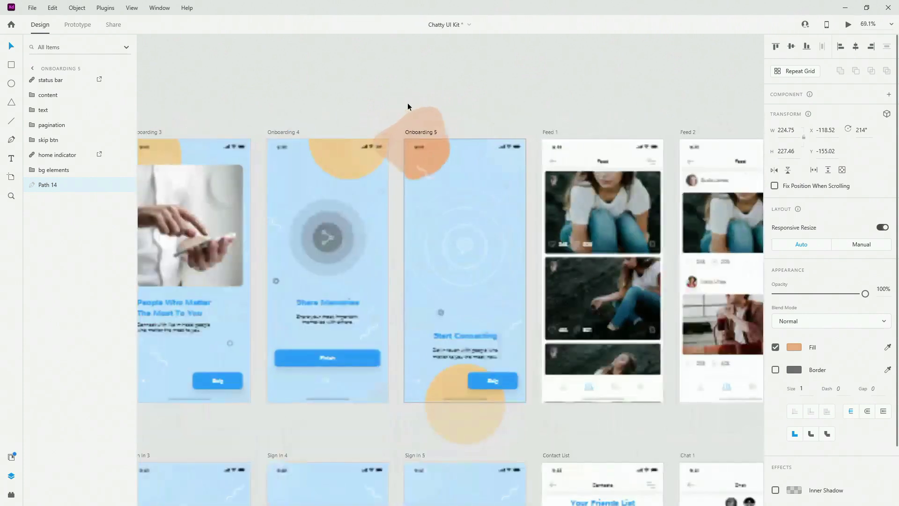
{"action": "left_click", "coordinate": [10, 495]}
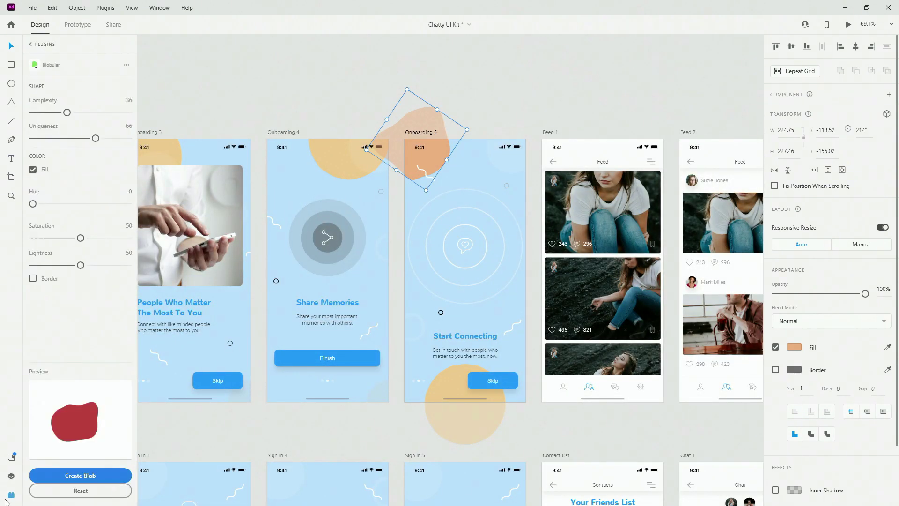
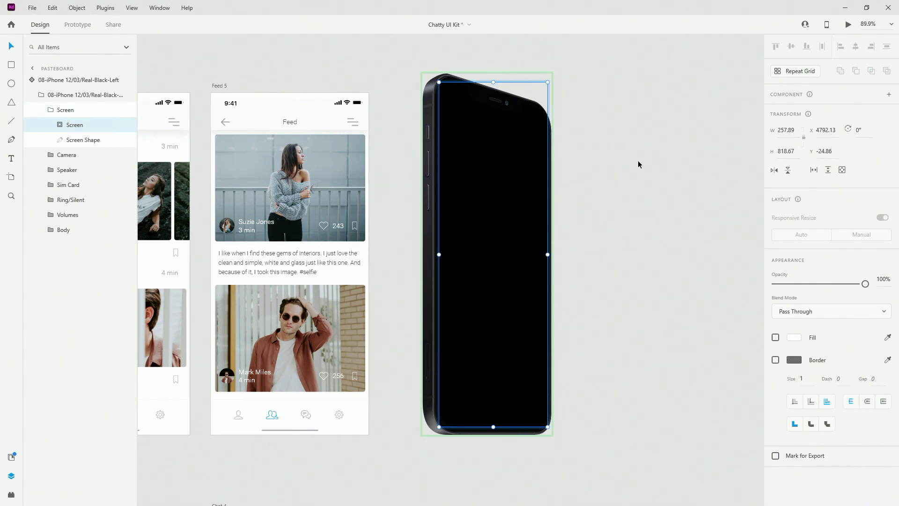
Apply the Splash artboard to the iPhone mockup's Screen layer with the Angle plugin at 1x pixel density.
{"action": "scroll", "coordinate": [642, 170], "scroll_direction": "down", "scroll_amount": 5}
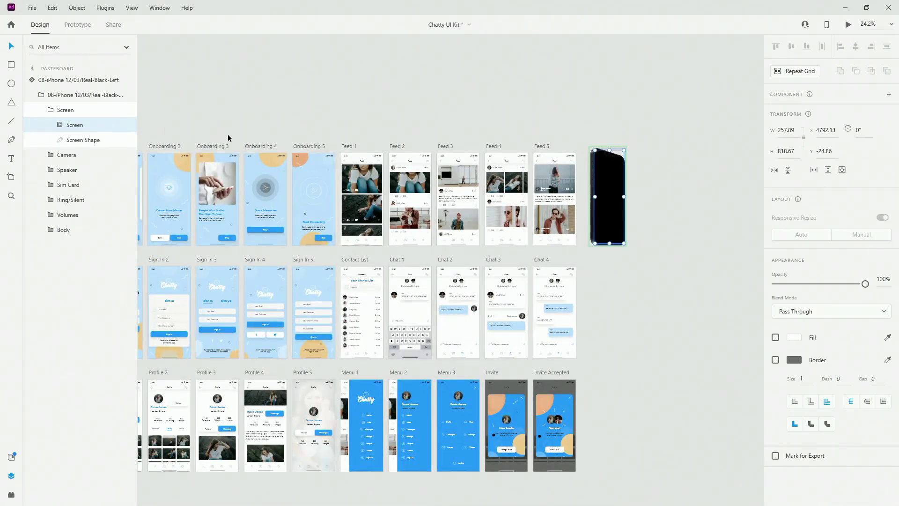
{"action": "left_click_drag", "start_coordinate": [496, 94], "coordinate": [612, 77]}
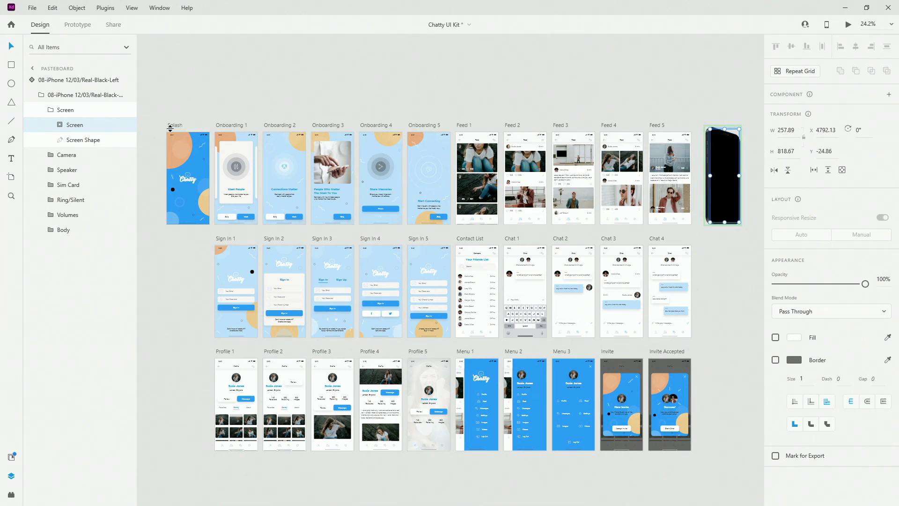
{"action": "scroll", "coordinate": [591, 101], "scroll_direction": "up", "scroll_amount": 5}
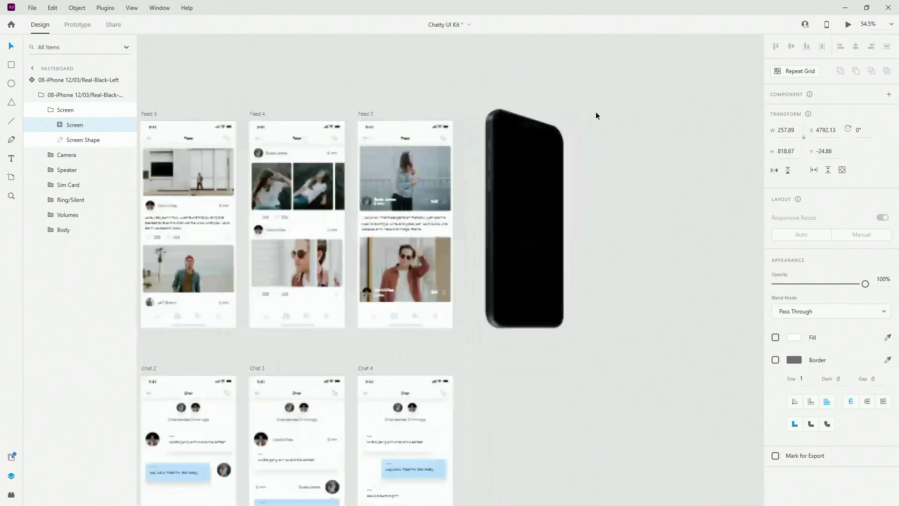
{"action": "left_click", "coordinate": [11, 495]}
{"action": "left_click", "coordinate": [52, 64]}
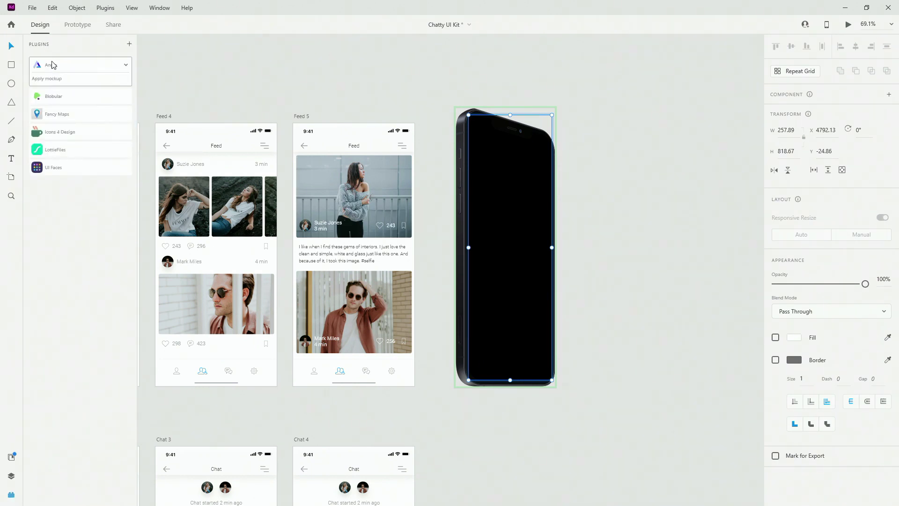
{"action": "left_click", "coordinate": [48, 79]}
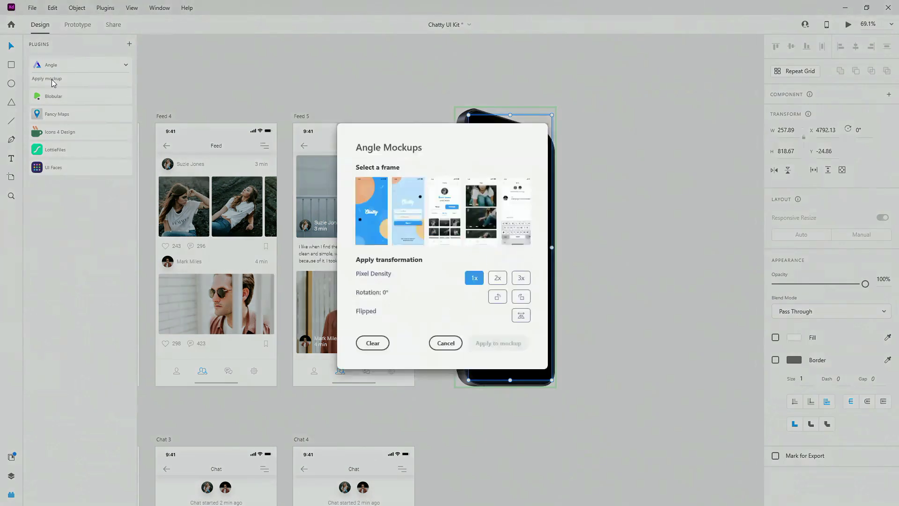
{"action": "left_click_drag", "start_coordinate": [384, 244], "coordinate": [306, 245]}
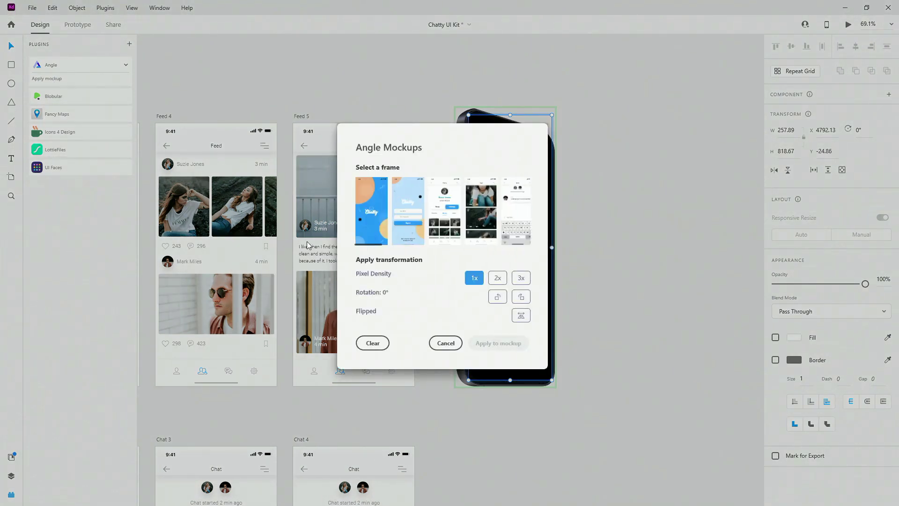
{"action": "left_click", "coordinate": [366, 210]}
{"action": "left_click", "coordinate": [500, 343]}
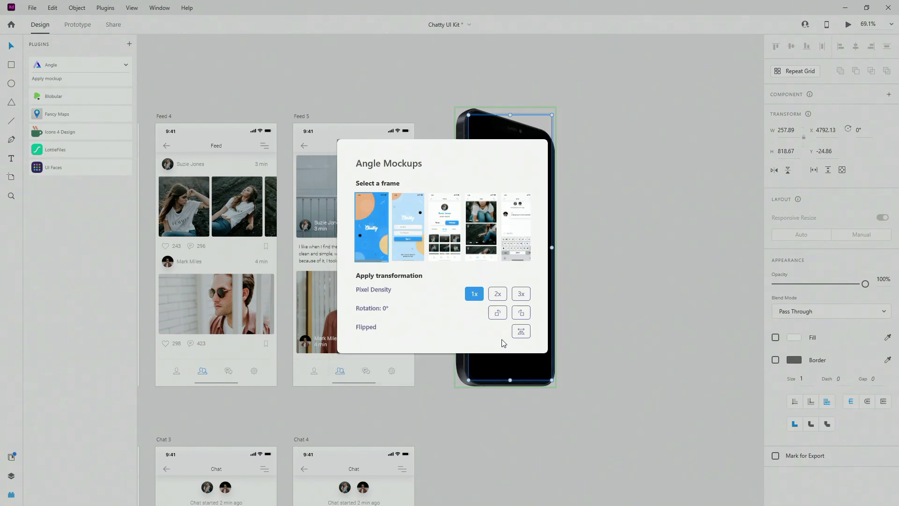